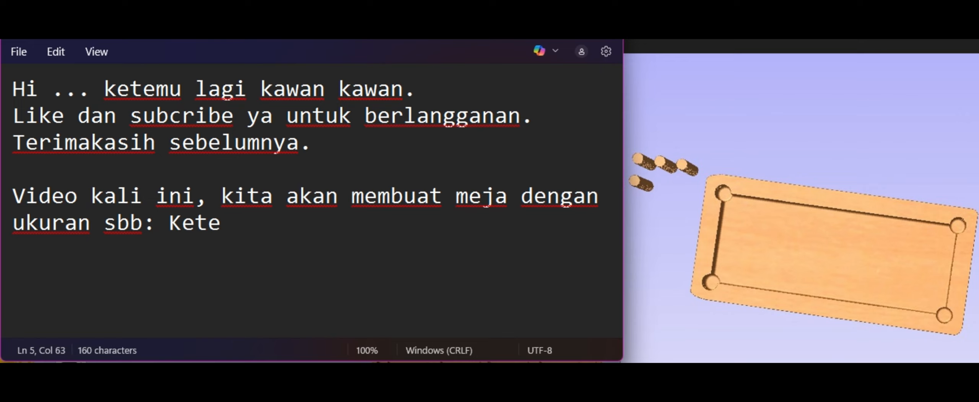
Complete the table's size line in the note with the thickness and height: "Ketebalan 30mm, ketinggian 30mm,"
{"action": "type", "text": "balan "}
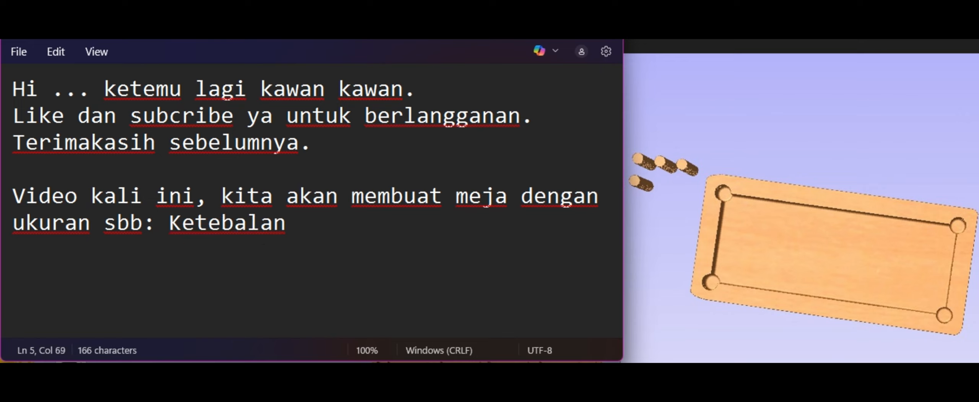
{"action": "type", "text": "30mm"}
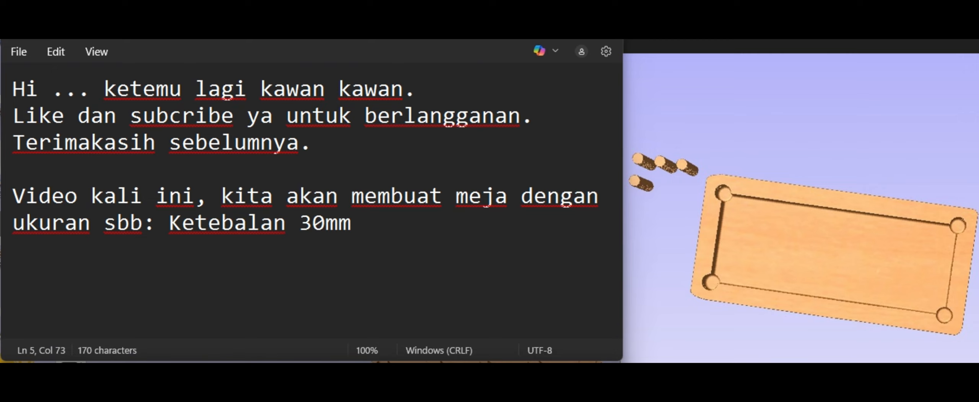
{"action": "left_click", "coordinate": [432, 220]}
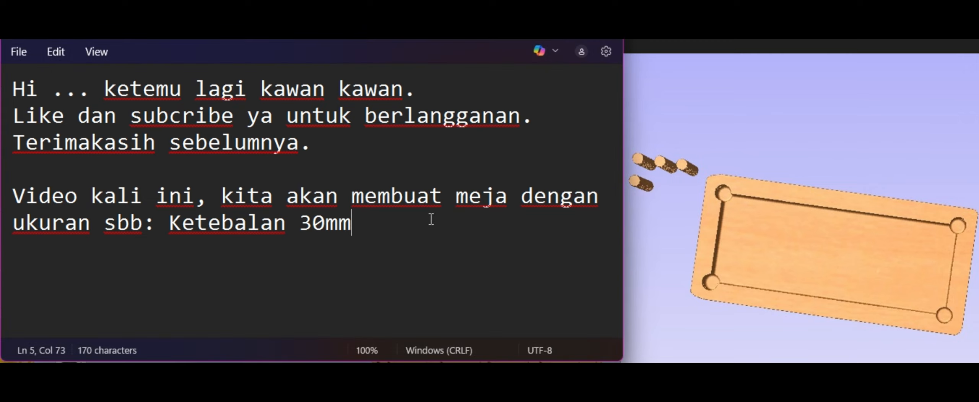
{"action": "type", "text": ","}
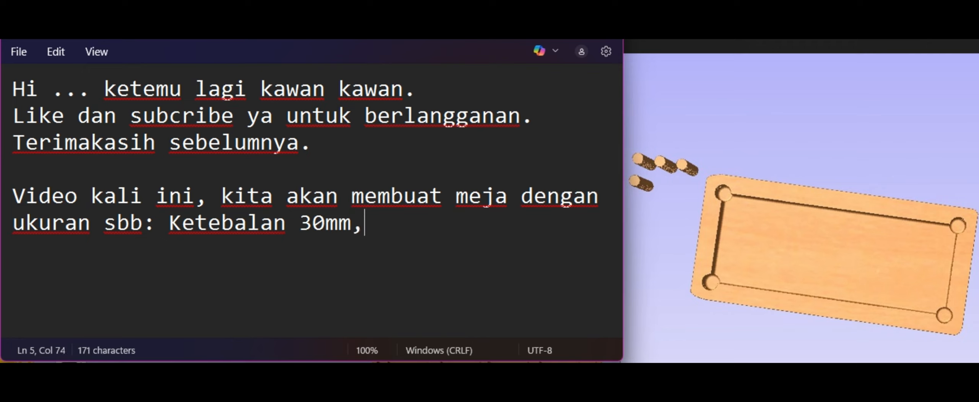
{"action": "type", "text": " ketinggian"}
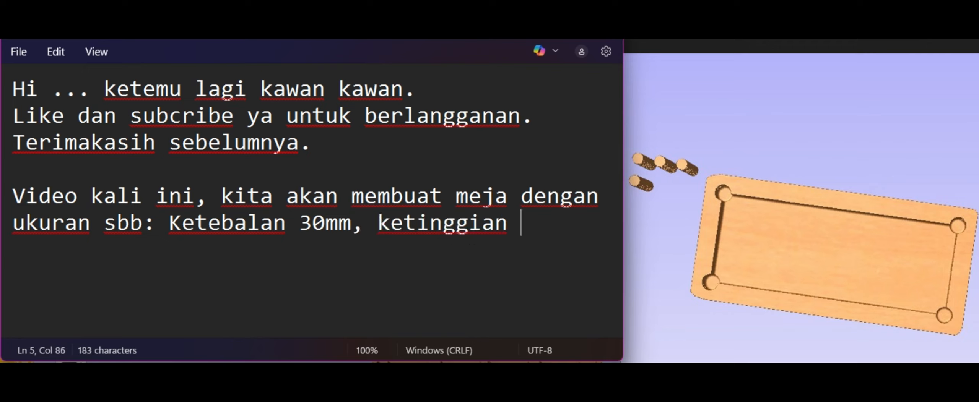
{"action": "type", "text": " 30mm"}
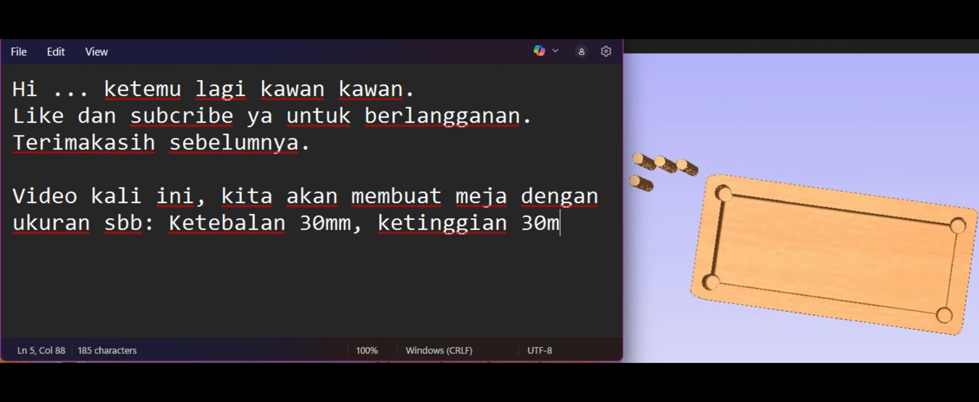
{"action": "type", "text": ", "}
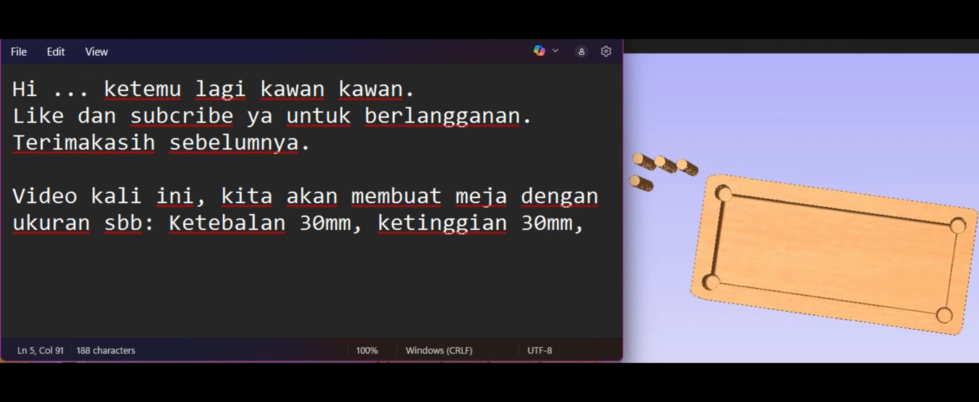
{"action": "type", "text": "leb"}
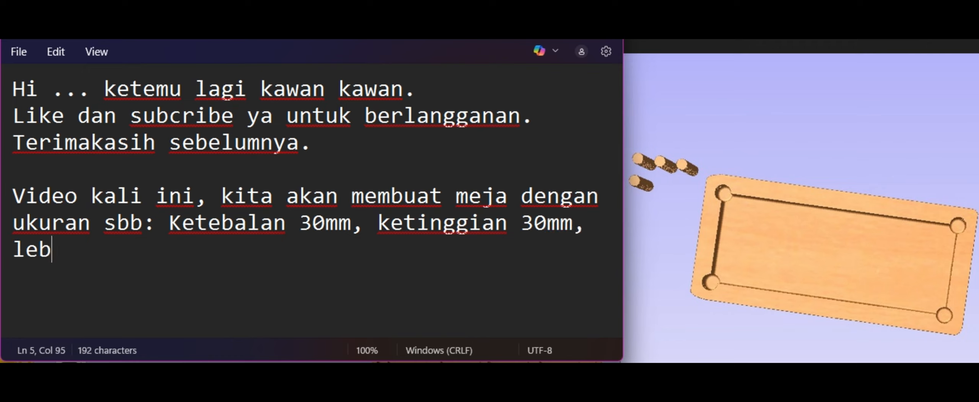
{"action": "type", "text": "ar 30"}
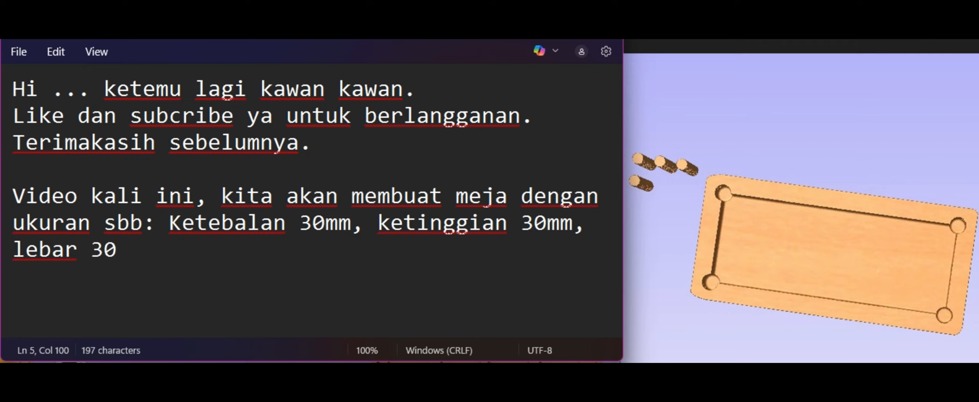
{"action": "key", "text": "BackSpace"}
{"action": "key", "text": "BackSpace"}
{"action": "key", "text": "BackSpace"}
{"action": "key", "text": "BackSpace"}
{"action": "key", "text": "BackSpace"}
{"action": "key", "text": "BackSpace"}
{"action": "key", "text": "BackSpace"}
{"action": "key", "text": "BackSpace"}
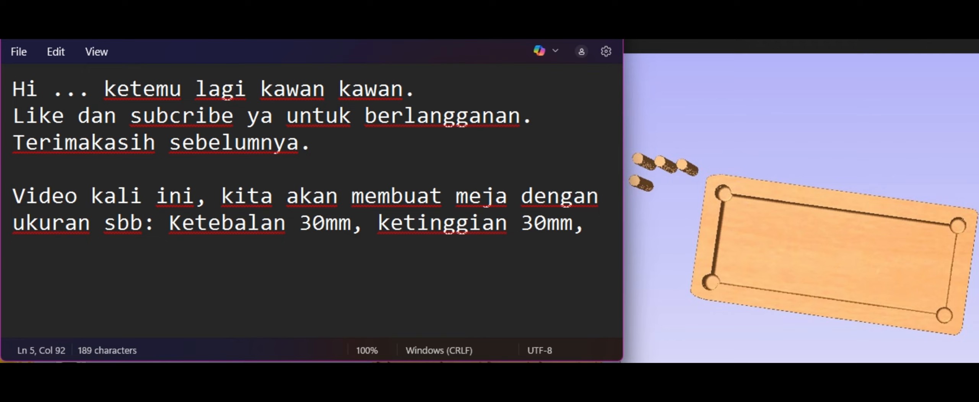
Add the table's length to the size line as "Panjang 100mm"
{"action": "type", "text": "panj"}
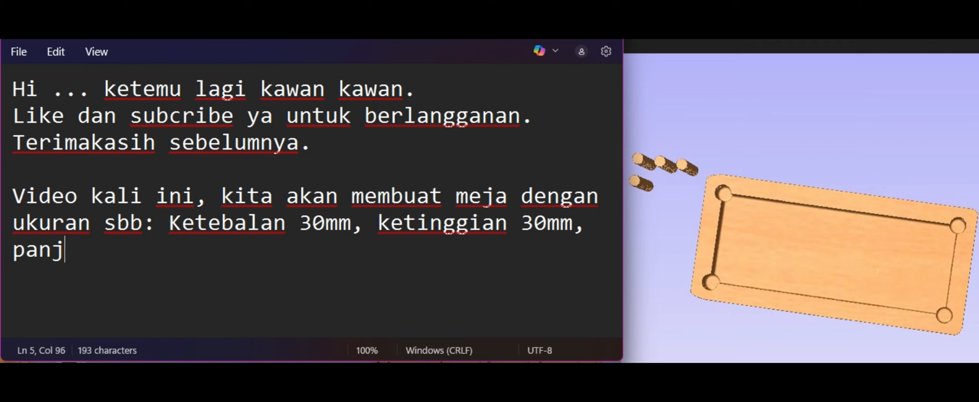
{"action": "type", "text": "ang 1"}
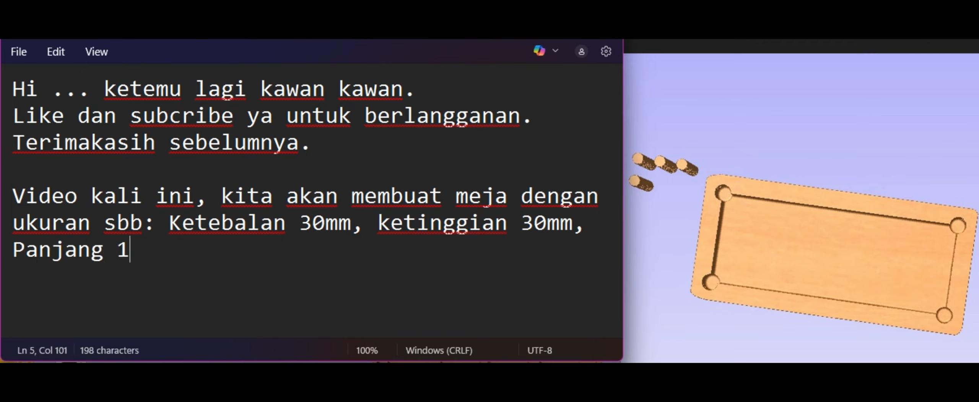
{"action": "type", "text": "00mm"}
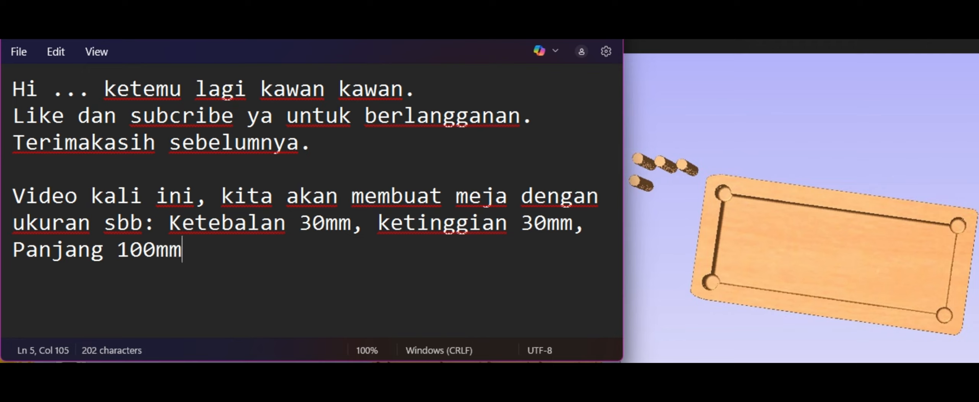
Append the remark "hehehe mungil ya ..." after the table's length and end the line
{"action": "type", "text": " hehehhe"}
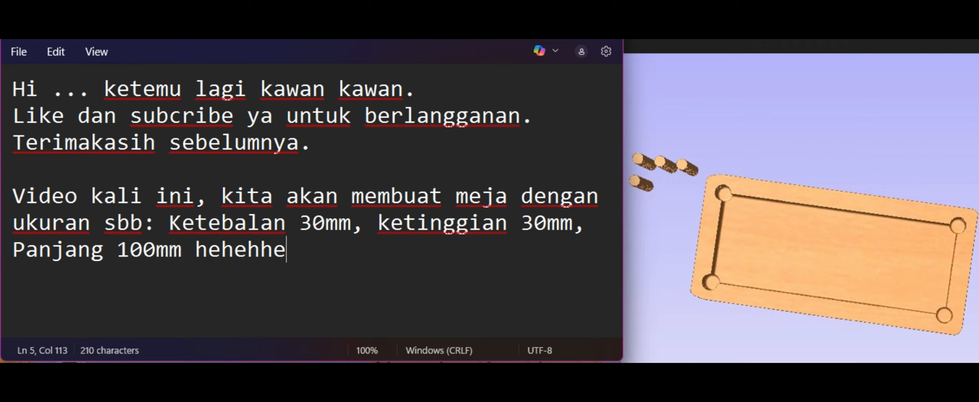
{"action": "key", "text": "BackSpace"}
{"action": "key", "text": "BackSpace"}
{"action": "type", "text": "e k"}
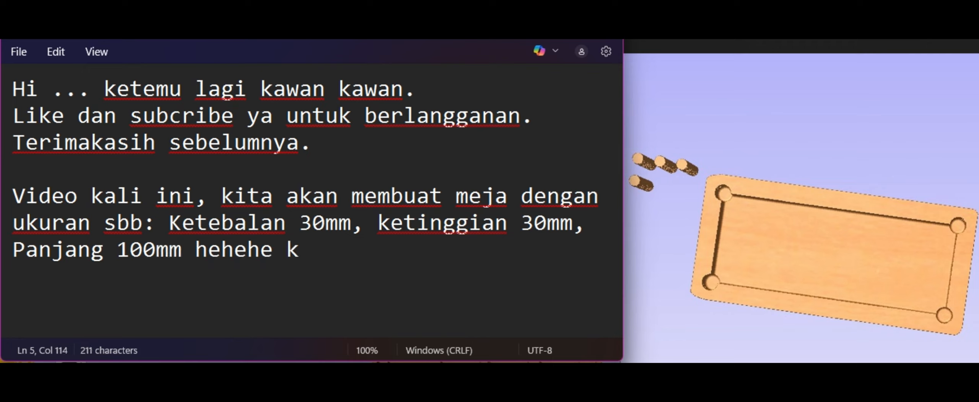
{"action": "type", "text": "c"}
{"action": "key", "text": "BackSpace"}
{"action": "key", "text": "BackSpace"}
{"action": "type", "text": "mun"}
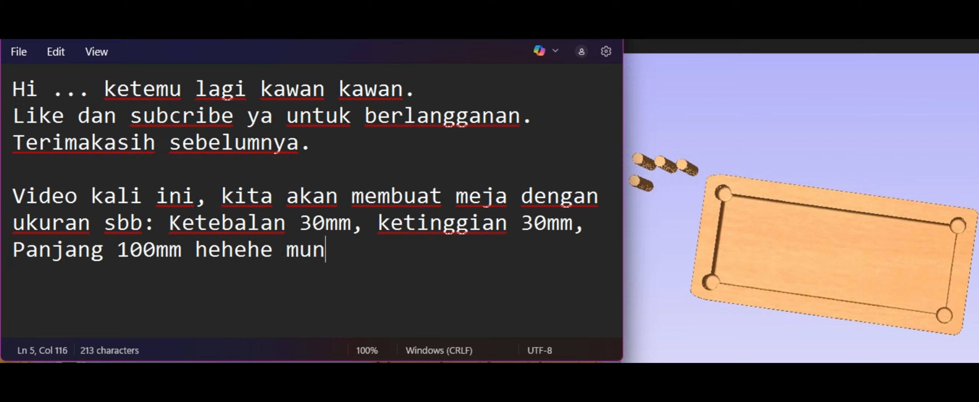
{"action": "type", "text": "gil ya "}
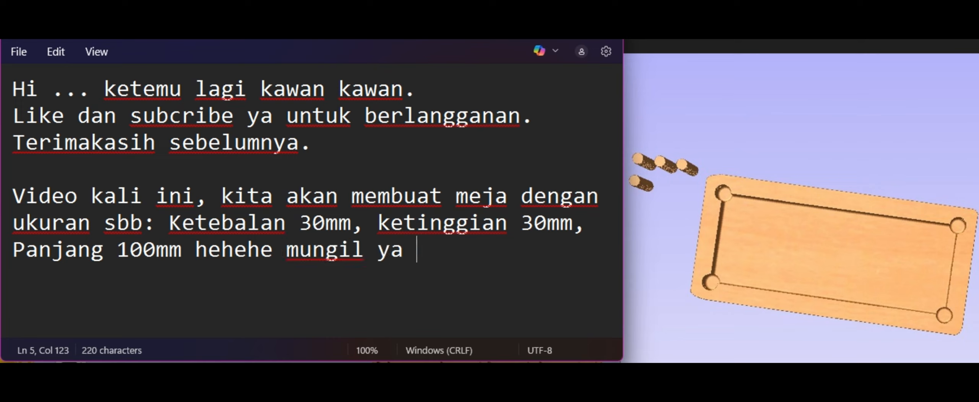
{"action": "type", "text": "..."}
{"action": "key", "text": "Return"}
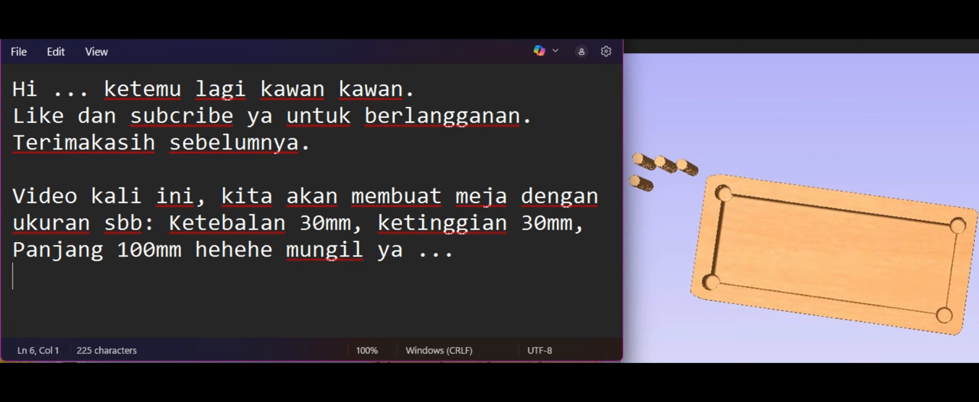
Start a new paragraph, separated by a blank line, reading "ia ... kita buat yang sederhana"
{"action": "key", "text": "Return"}
{"action": "type", "text": "ia"}
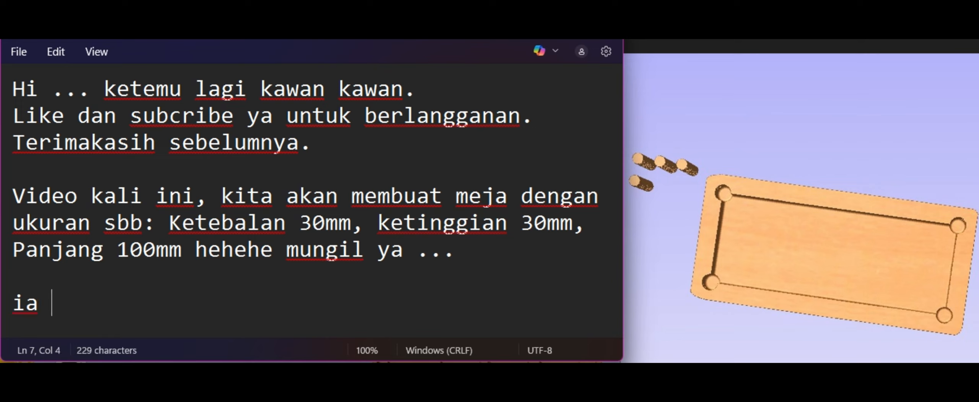
{"action": "type", "text": " ... kita "}
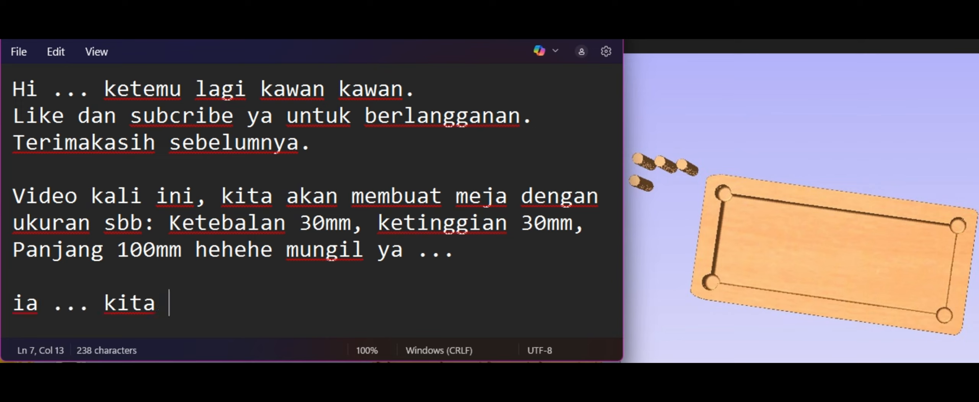
{"action": "type", "text": "buat yang "}
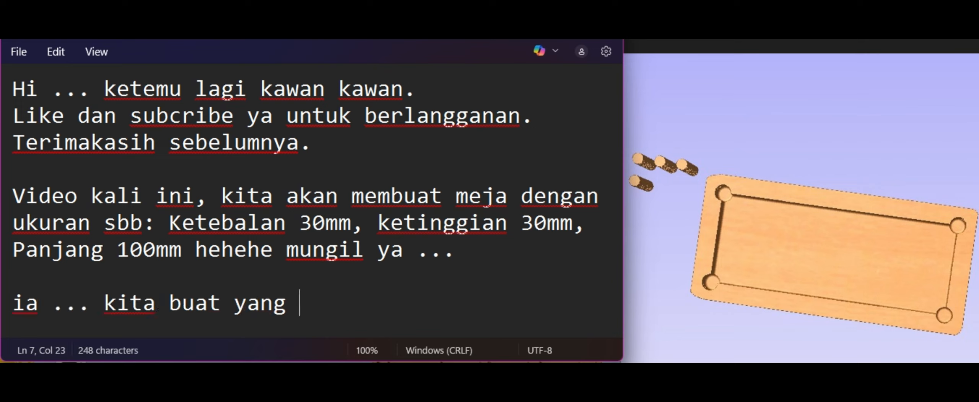
{"action": "type", "text": "sederhana"}
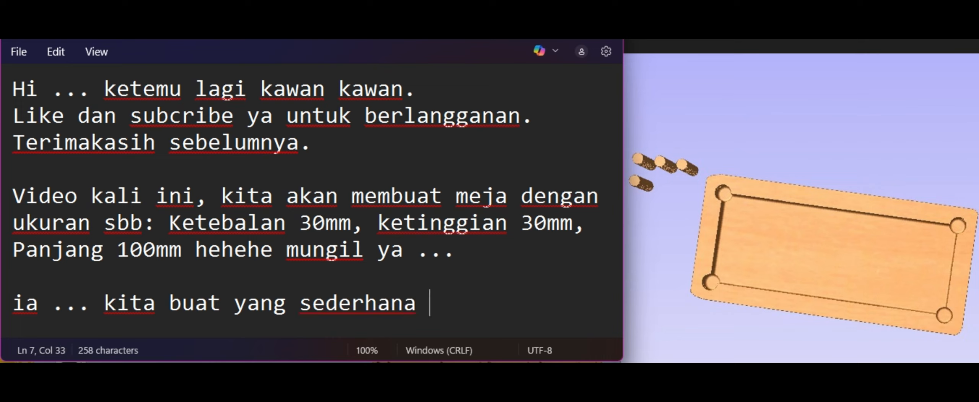
Continue the paragraph with ". Nnt kawan kawan bisa aplikasi kan dengan ukuran yang kawan kawan inginkan"
{"action": "type", "text": ". Nnt kawan kaw"}
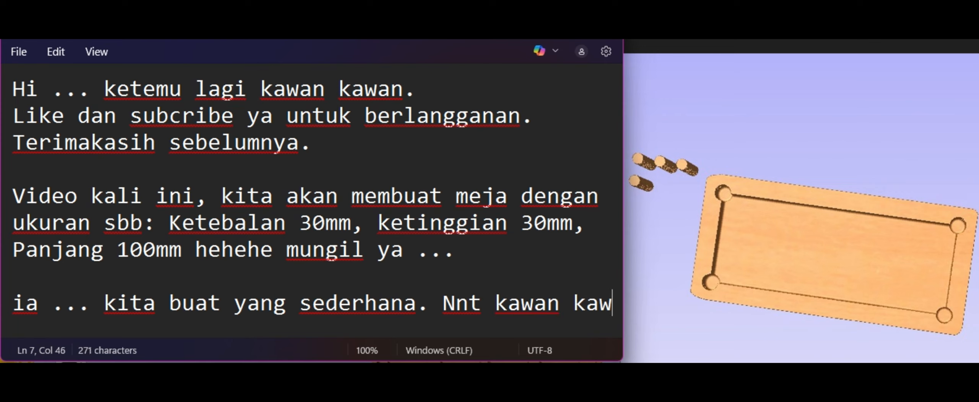
{"action": "type", "text": "an bisa a"}
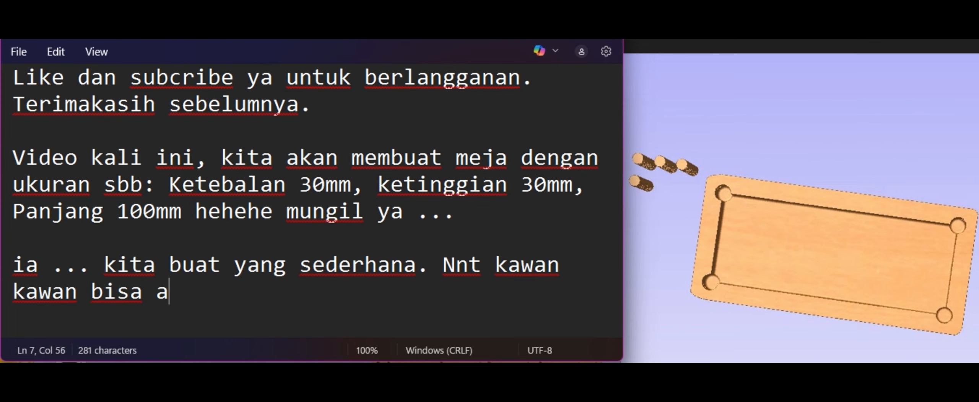
{"action": "type", "text": "plikasi a"}
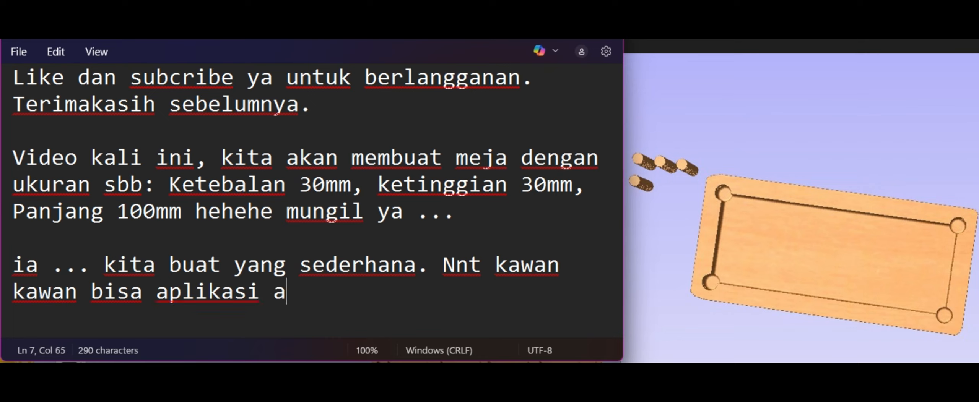
{"action": "key", "text": "BackSpace"}
{"action": "type", "text": "kan den"}
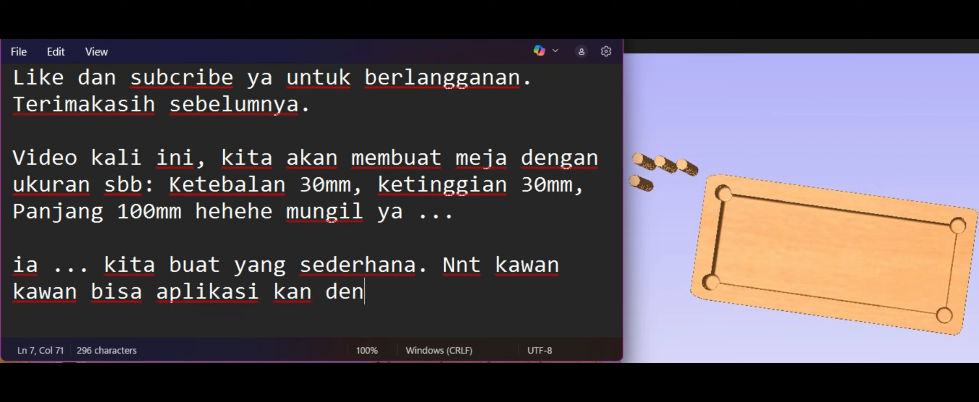
{"action": "type", "text": "gan u"}
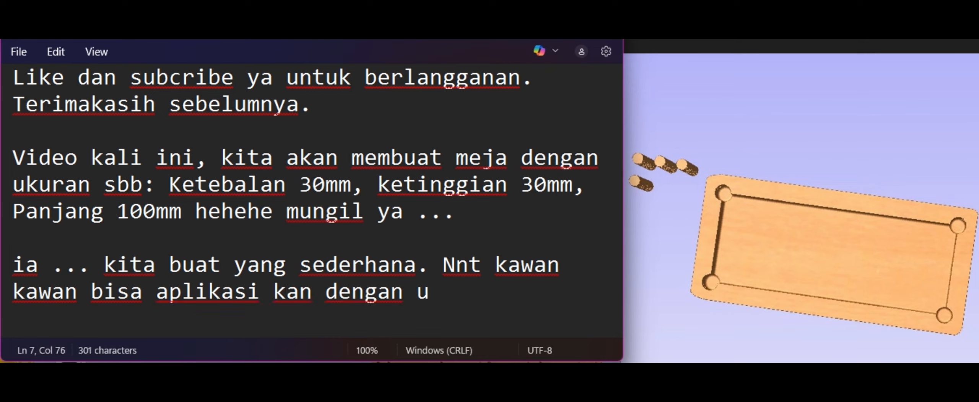
{"action": "type", "text": "kuran ya"}
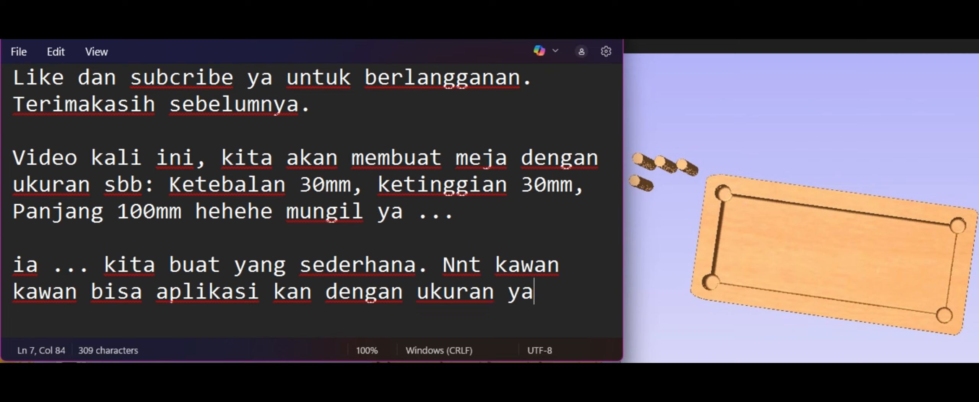
{"action": "type", "text": "ng kawan k"}
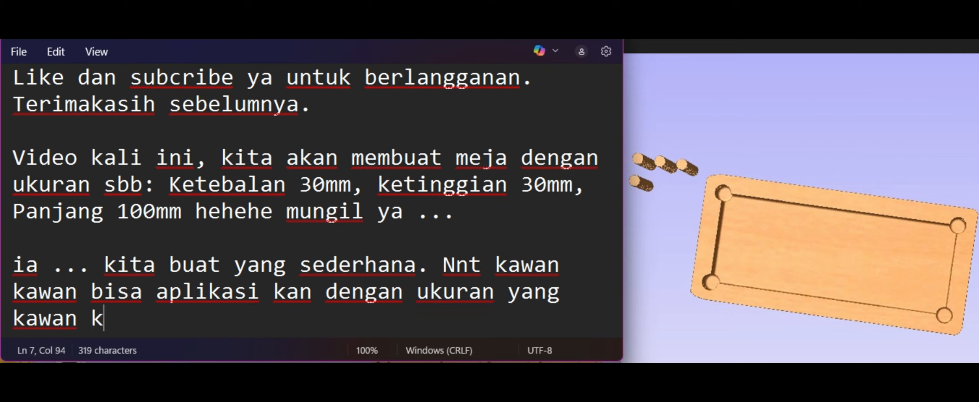
{"action": "type", "text": "awan inging"}
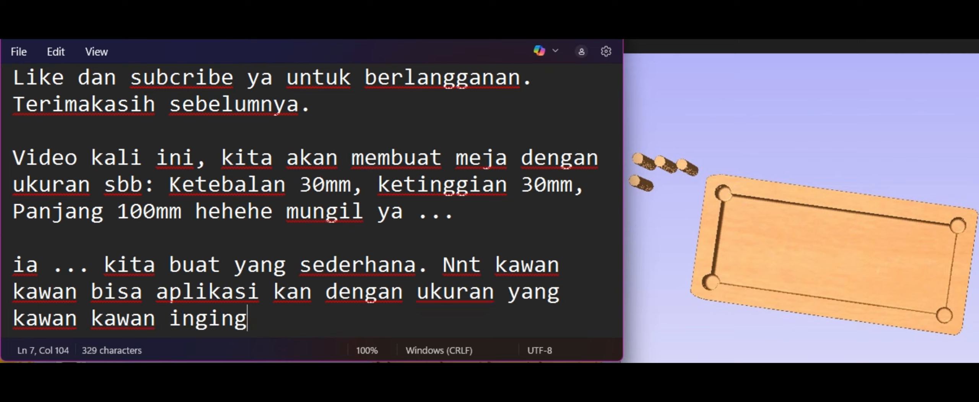
{"action": "key", "text": "BackSpace"}
{"action": "type", "text": "kan"}
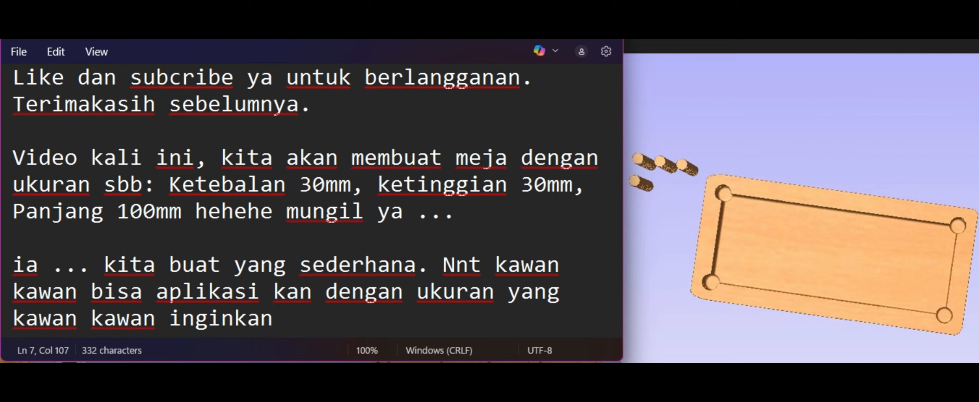
Close the note's last paragraph with " .. Selamat menyimak"
{"action": "type", "text": " .. "}
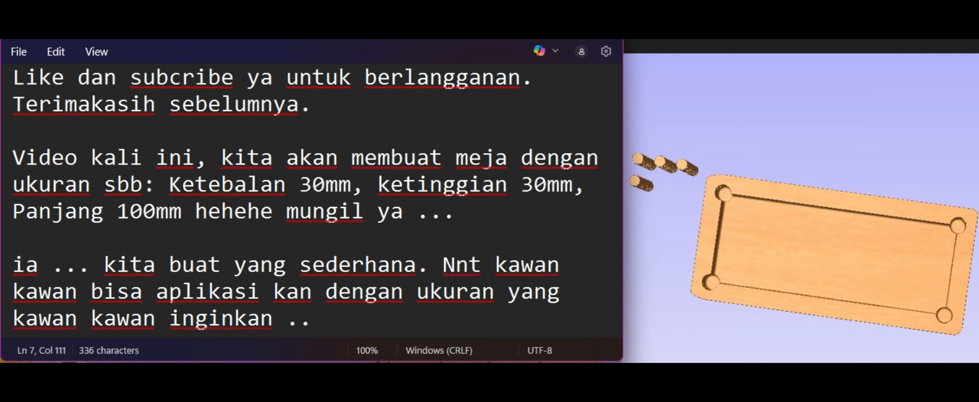
{"action": "type", "text": "Selamat menyi"}
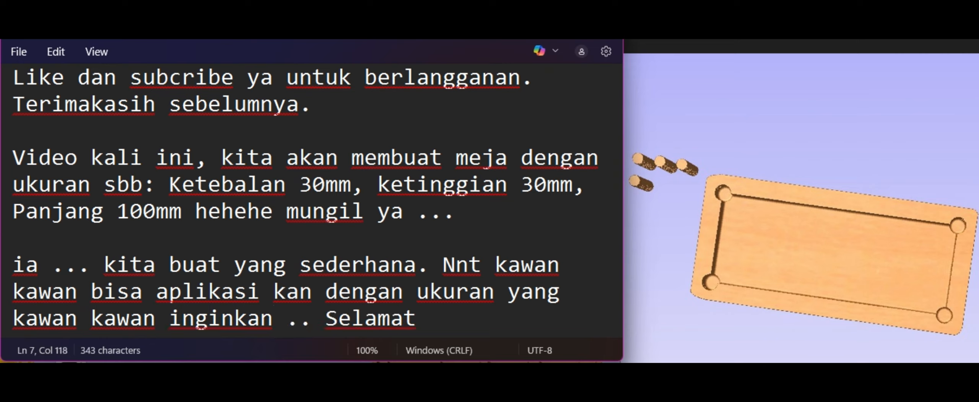
{"action": "type", "text": "mak"}
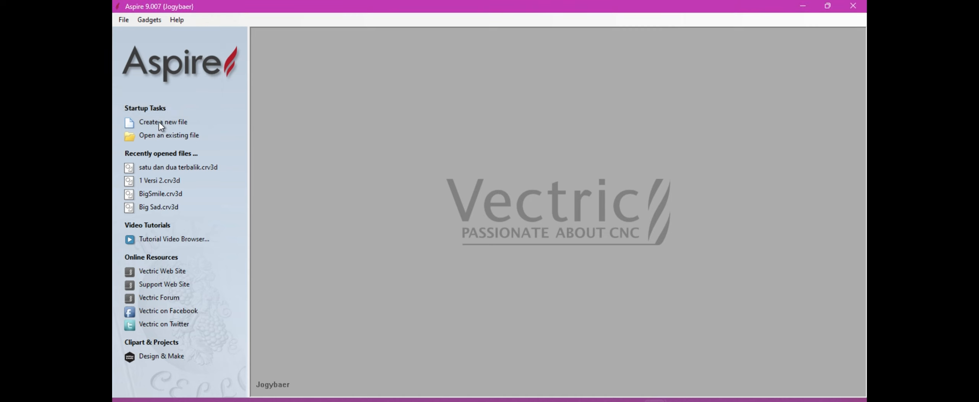
Create a new single-sided job 200 mm wide, 100 mm high and 30 mm thick with a centred XY datum
{"action": "left_click", "coordinate": [159, 123]}
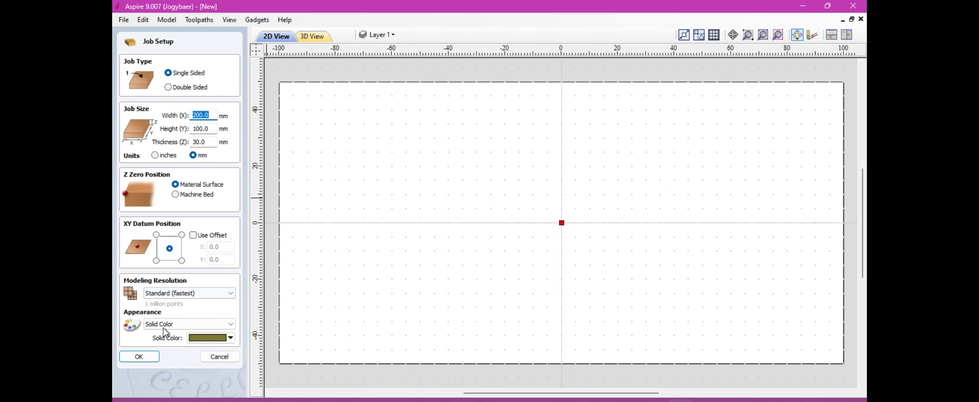
{"action": "left_click", "coordinate": [141, 357]}
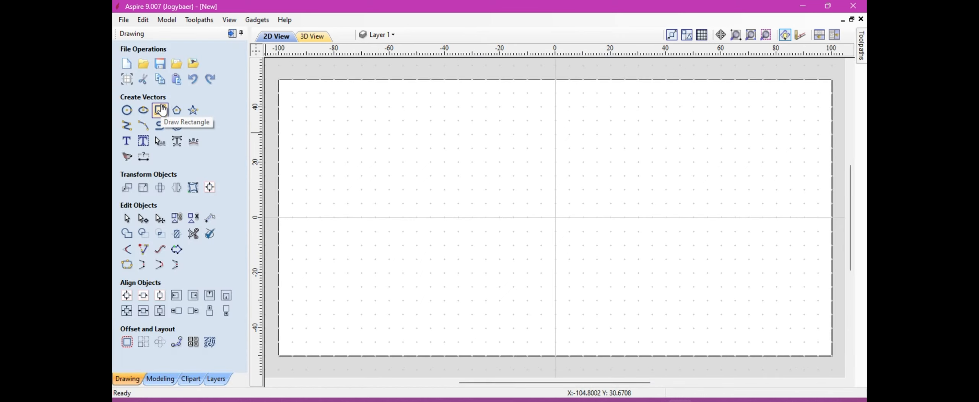
Draw a 110 mm horizontal line at Y 30, running from X -50 to X 60
{"action": "left_click", "coordinate": [128, 132]}
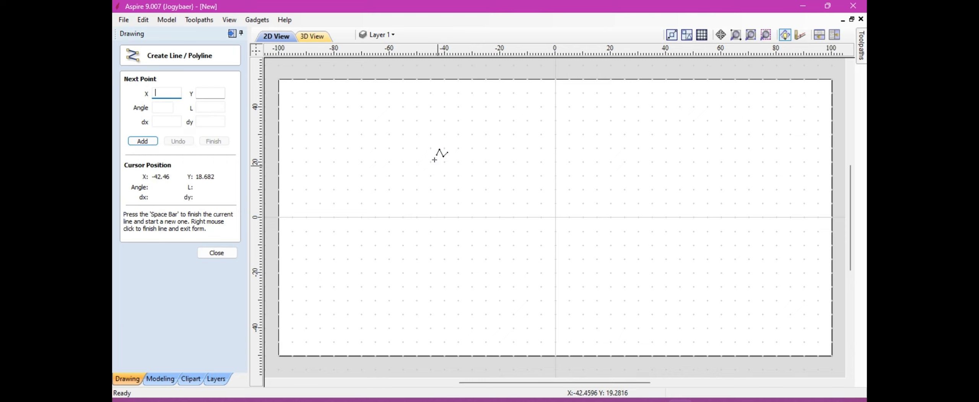
{"action": "left_click", "coordinate": [421, 135]}
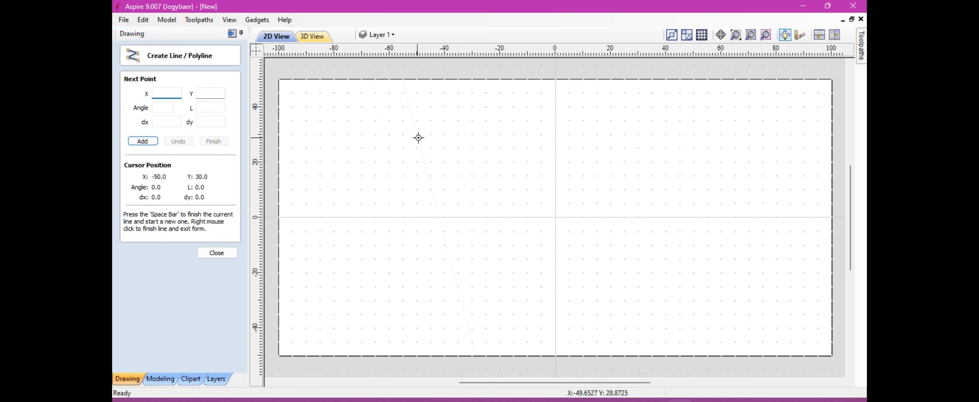
{"action": "left_click", "coordinate": [721, 134]}
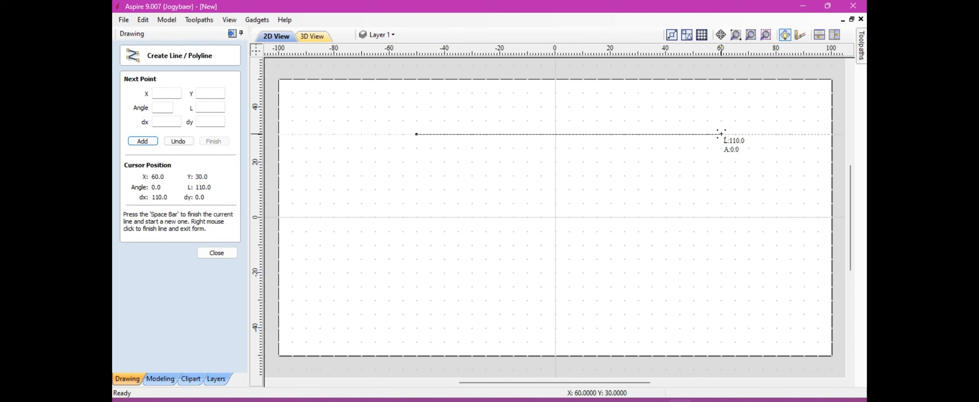
{"action": "right_click", "coordinate": [721, 134]}
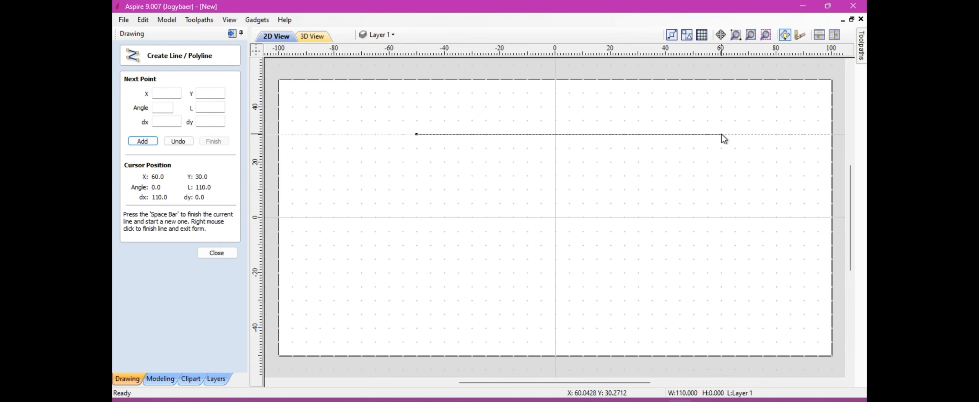
Copy the horizontal line straight down to about Y -30
{"action": "left_click", "coordinate": [437, 135]}
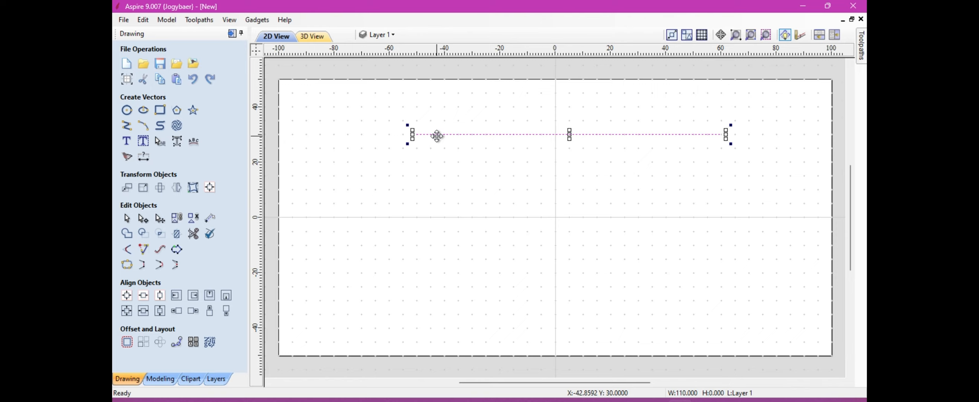
{"action": "left_click_drag", "start_coordinate": [483, 135], "coordinate": [484, 302]}
{"action": "left_click", "coordinate": [519, 206]}
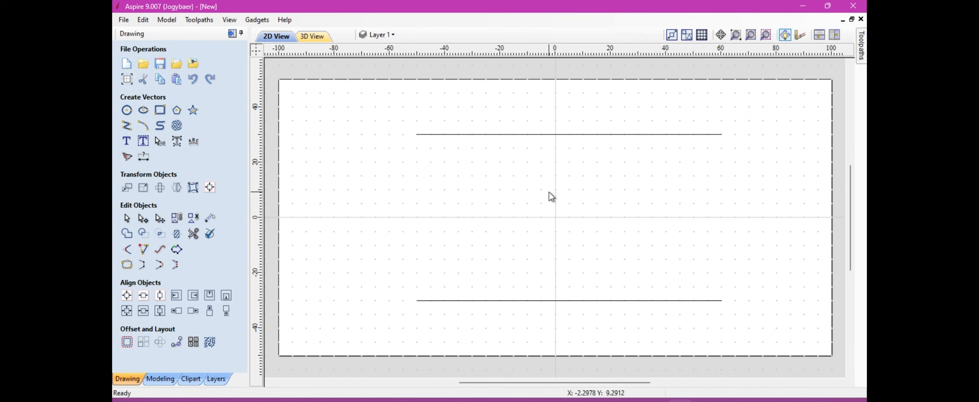
Draw a 50 mm vertical line at X -60 from Y 25 to Y -25 and copy it across to about X 65
{"action": "left_click", "coordinate": [127, 126]}
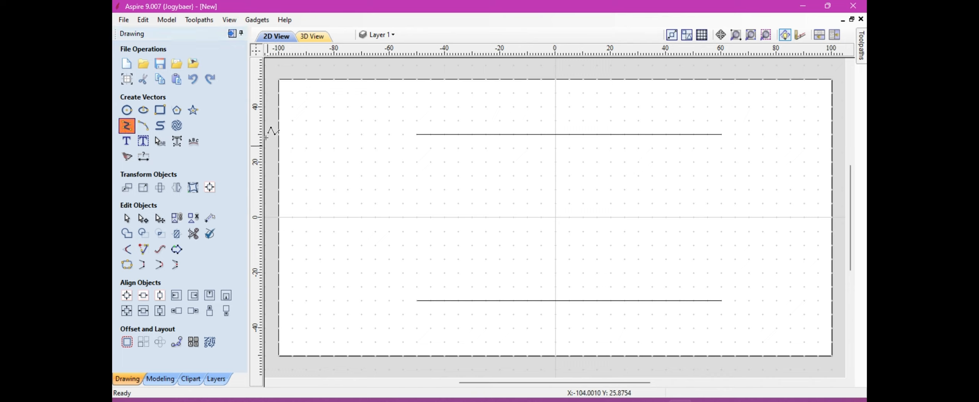
{"action": "left_click", "coordinate": [389, 148]}
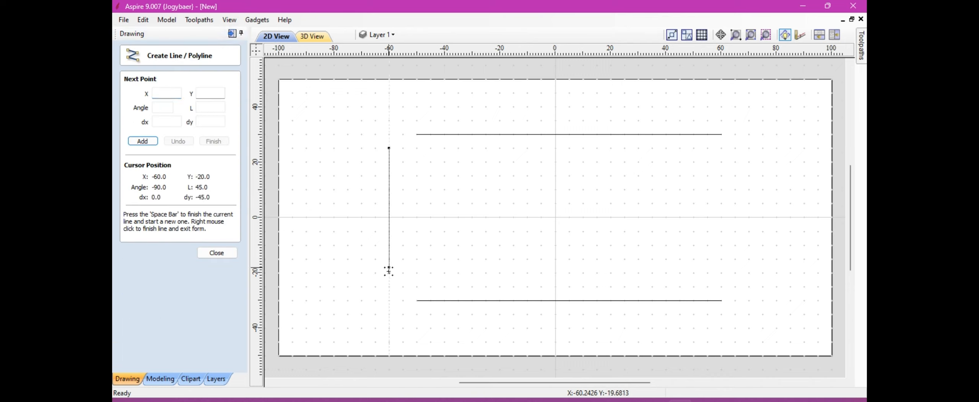
{"action": "left_click", "coordinate": [388, 288]}
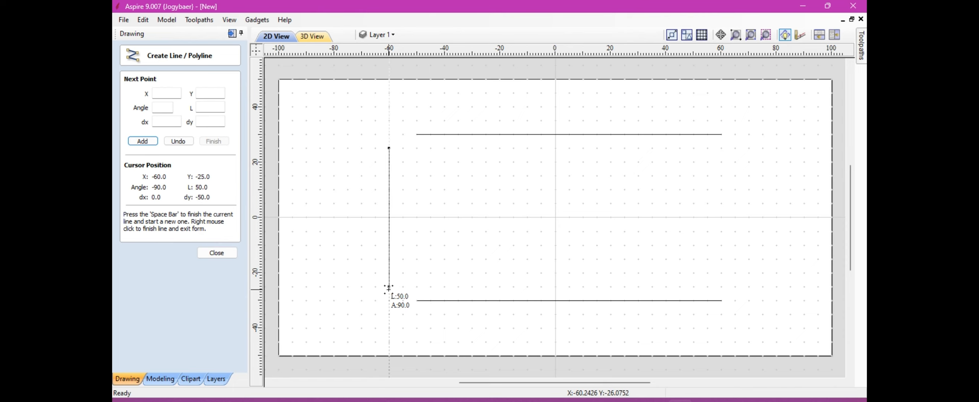
{"action": "right_click", "coordinate": [388, 288]}
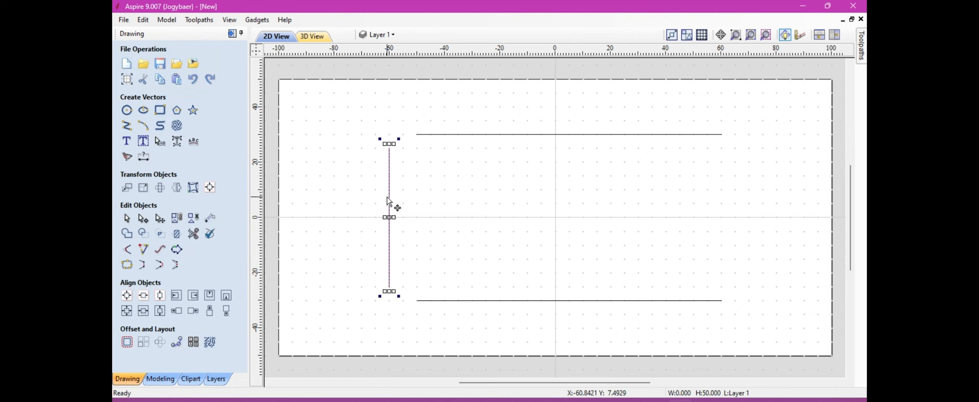
{"action": "left_click_drag", "start_coordinate": [389, 192], "coordinate": [735, 192]}
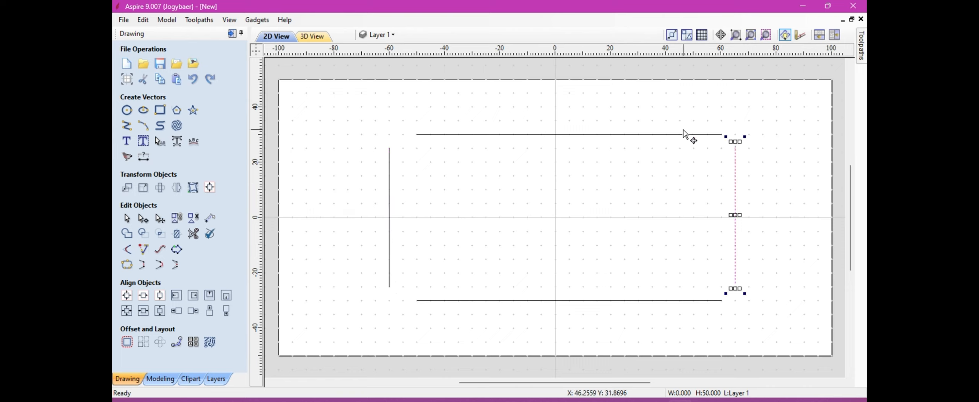
Try to join all four lines at once with a smooth curve
{"action": "left_click", "coordinate": [492, 134]}
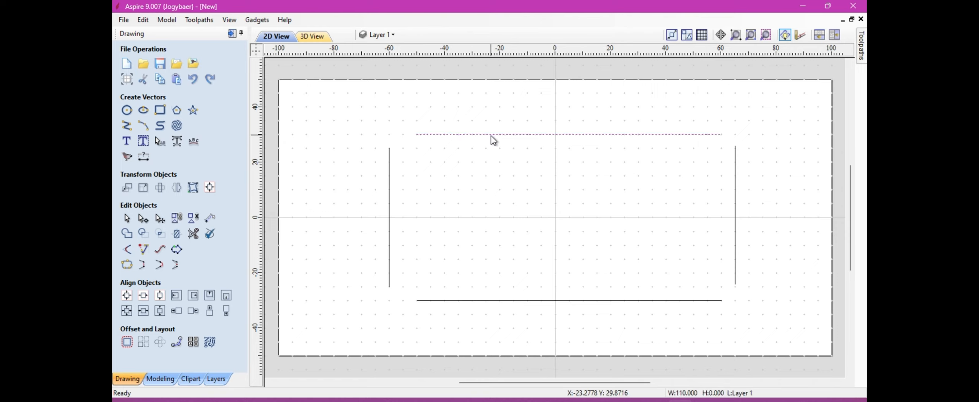
{"action": "left_click", "coordinate": [734, 229], "text": "shift"}
{"action": "left_click", "coordinate": [715, 300], "text": "shift"}
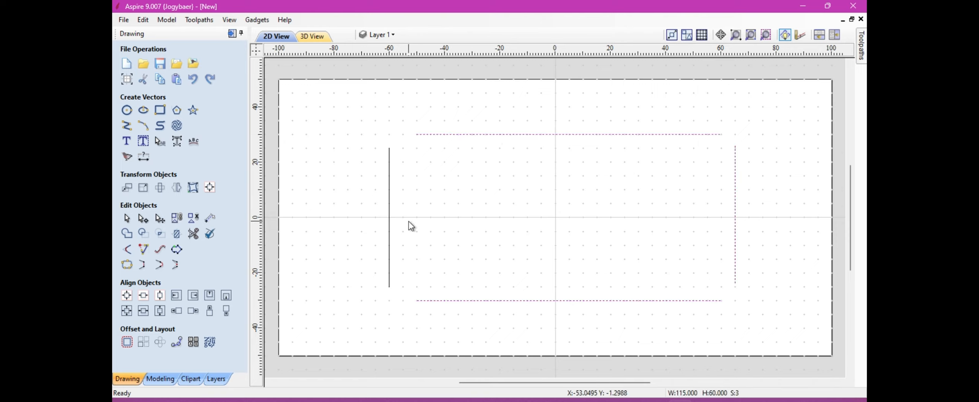
{"action": "left_click", "coordinate": [389, 197], "text": "shift"}
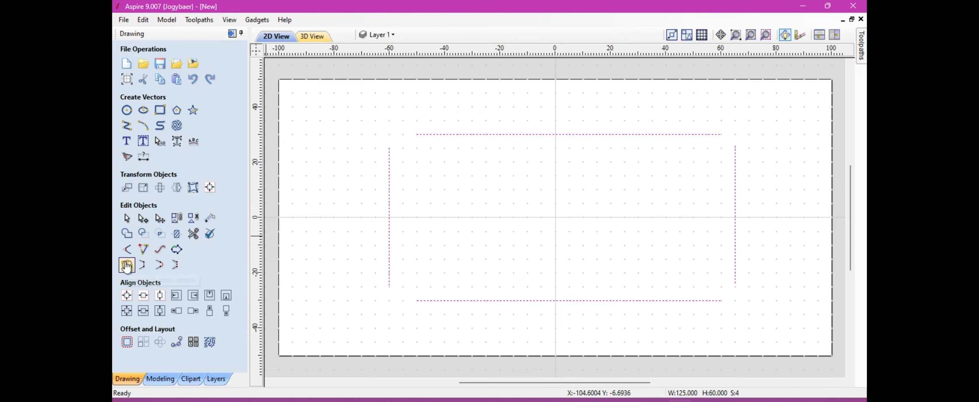
{"action": "left_click", "coordinate": [160, 268]}
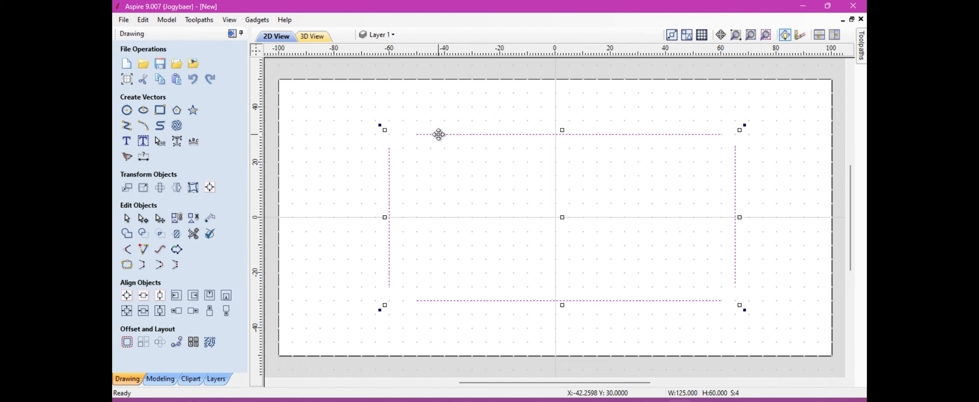
{"action": "left_click", "coordinate": [512, 128]}
Join the right vertical line to the upper and lower horizontal lines with smooth curves
{"action": "left_click", "coordinate": [499, 135]}
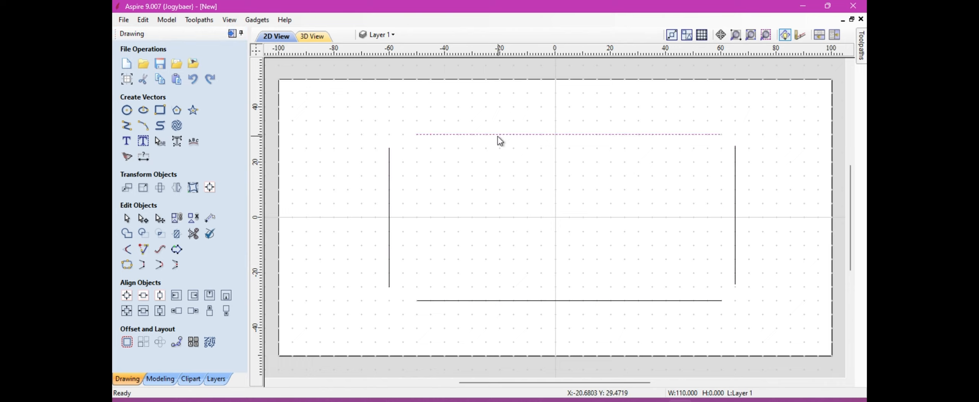
{"action": "left_click", "coordinate": [735, 218], "text": "shift"}
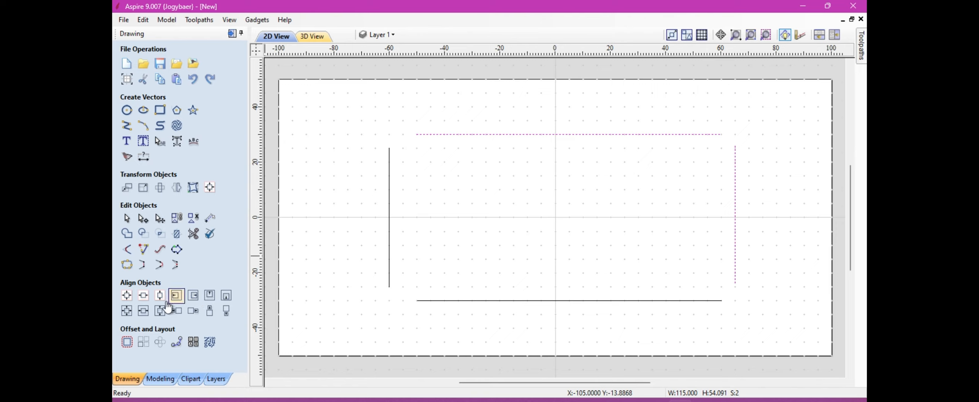
{"action": "left_click", "coordinate": [155, 268]}
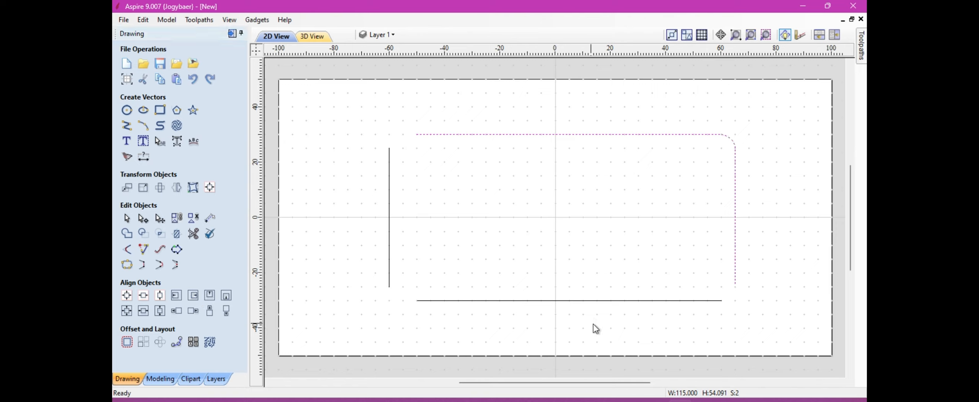
{"action": "left_click", "coordinate": [712, 299], "text": "shift"}
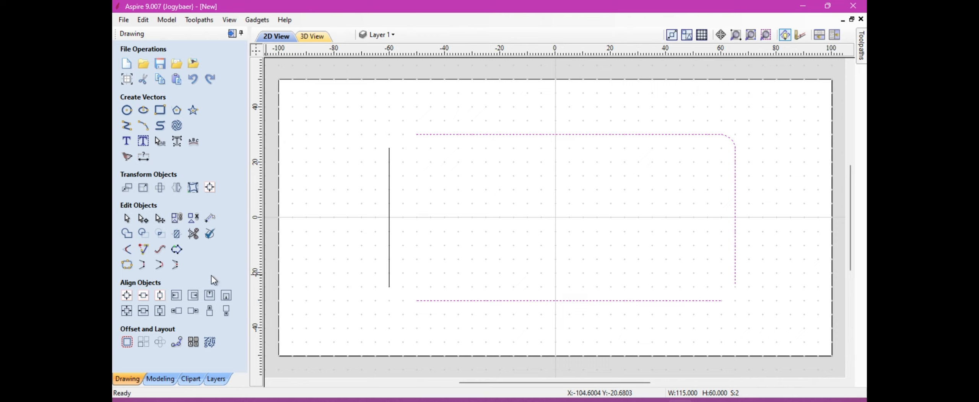
{"action": "left_click", "coordinate": [160, 266]}
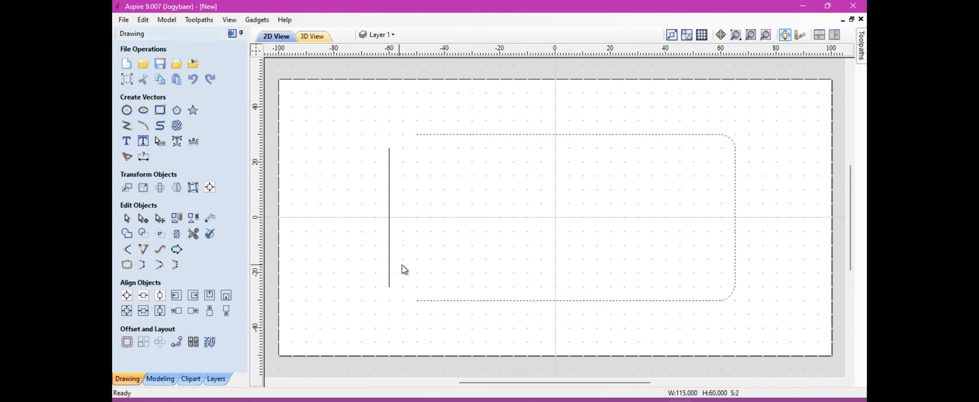
Join the left vertical line to both open ends with smooth curves, closing the tabletop outline
{"action": "left_click", "coordinate": [389, 249], "text": "shift"}
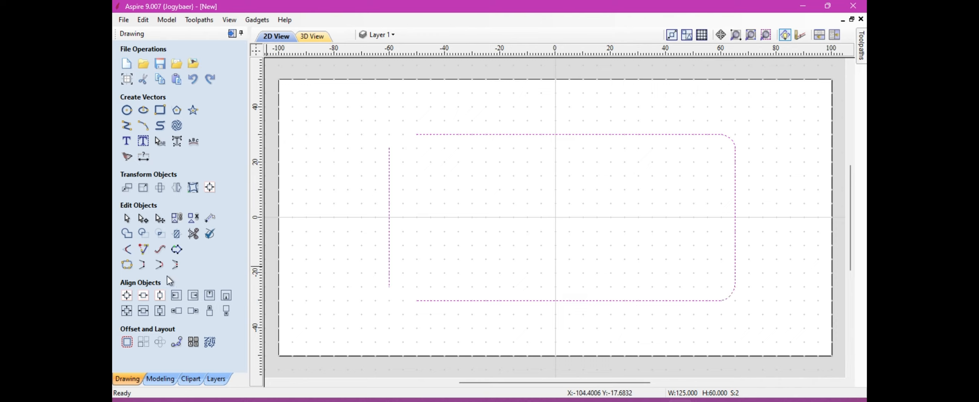
{"action": "left_click", "coordinate": [161, 266]}
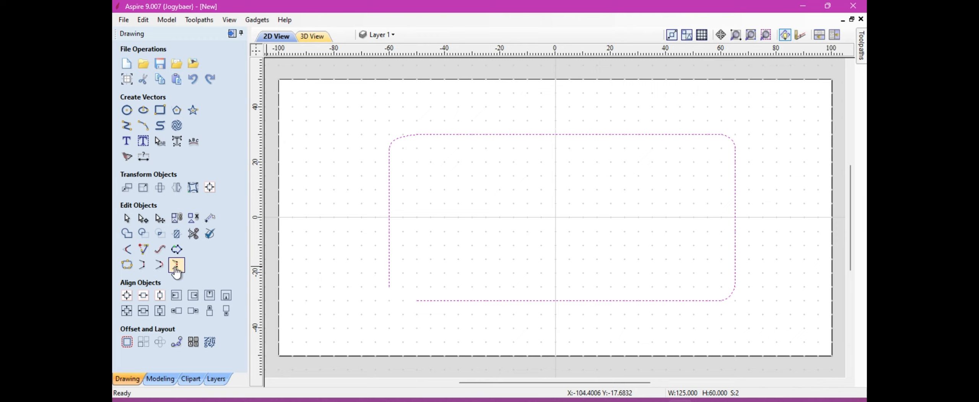
{"action": "left_click", "coordinate": [161, 267]}
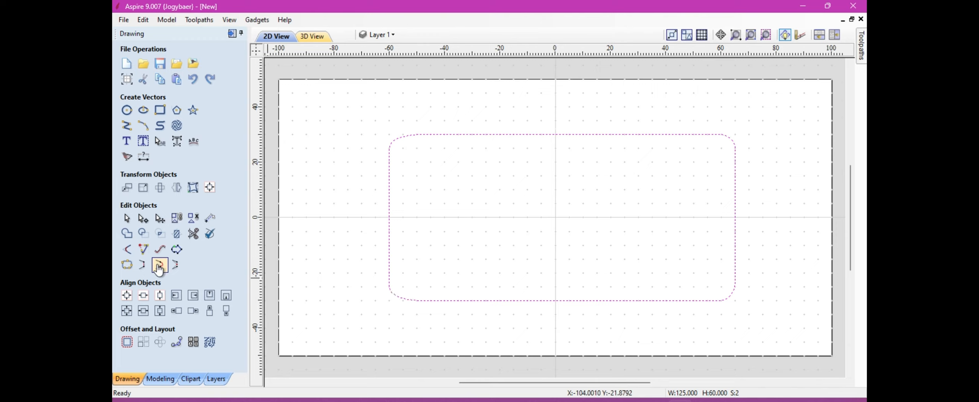
{"action": "left_click", "coordinate": [434, 234]}
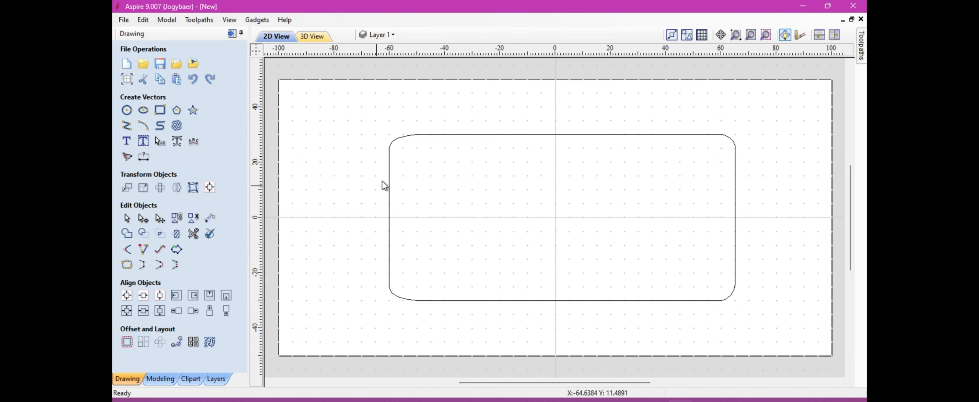
Draw four 7 mm diameter circles inside the outline's corners, centred at (-50, 20), (55, 20), (-50, -20) and (50, -20)
{"action": "left_click", "coordinate": [412, 134]}
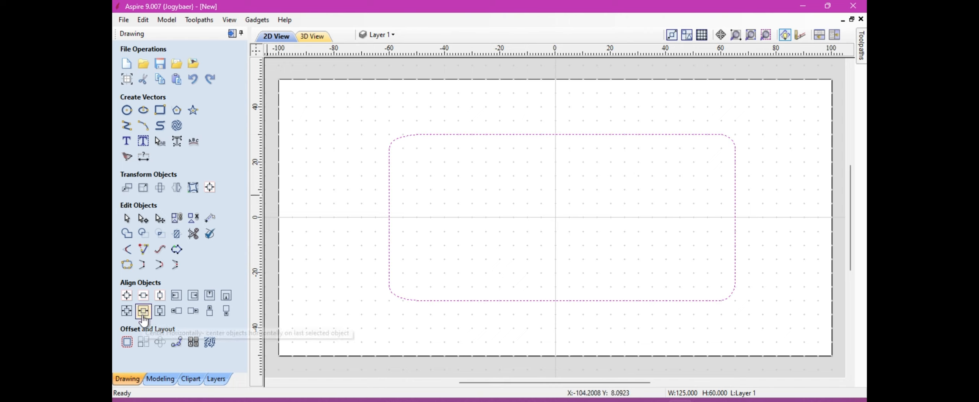
{"action": "left_click", "coordinate": [127, 110]}
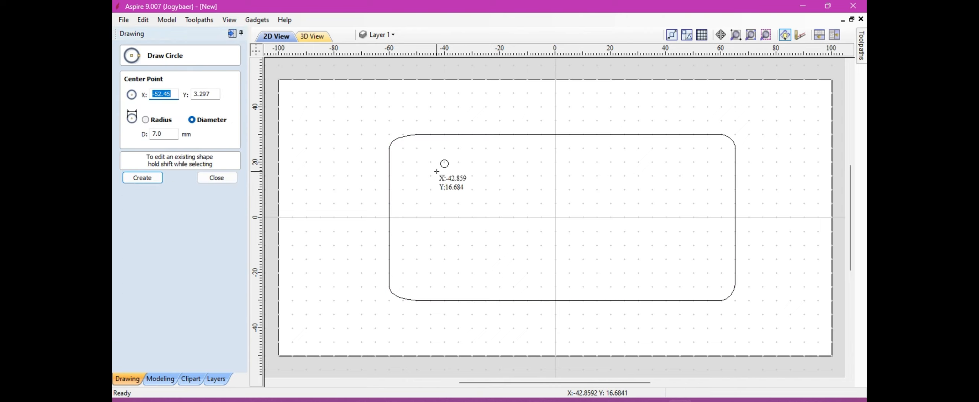
{"action": "left_click", "coordinate": [416, 162]}
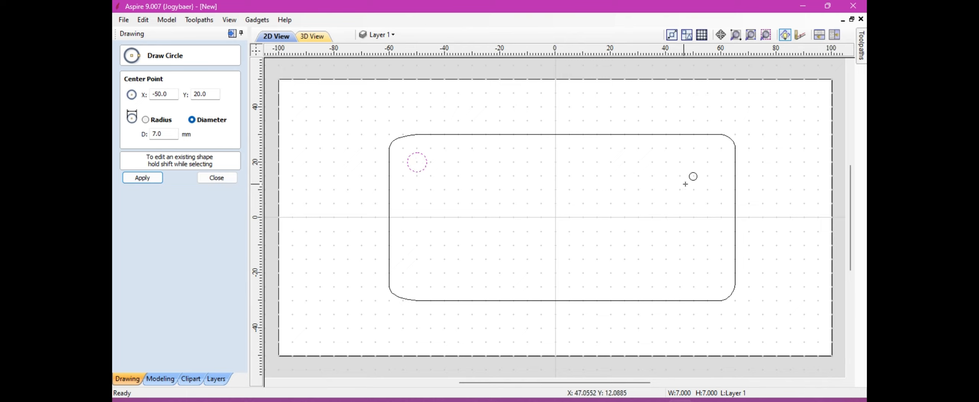
{"action": "left_click", "coordinate": [707, 163]}
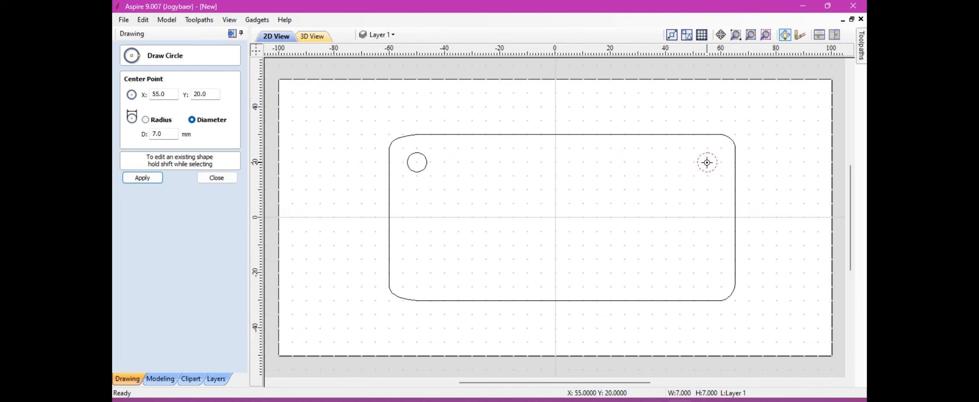
{"action": "left_click", "coordinate": [417, 273]}
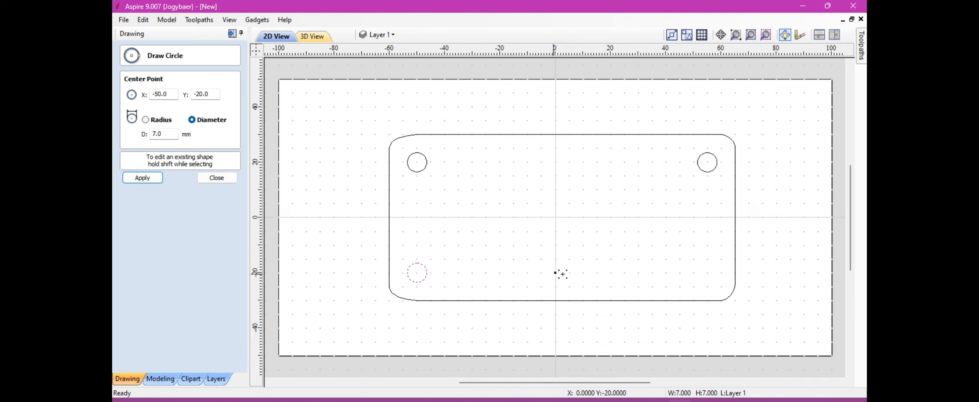
{"action": "left_click", "coordinate": [693, 274]}
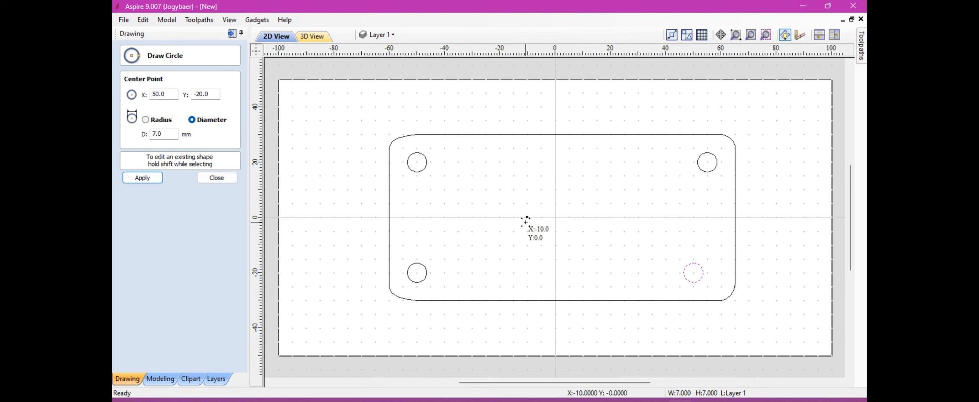
{"action": "left_click", "coordinate": [217, 178]}
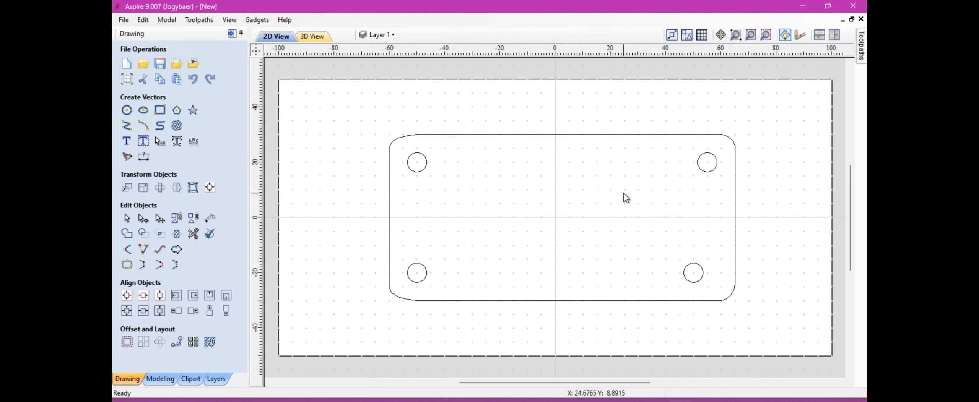
{"action": "left_click", "coordinate": [421, 158]}
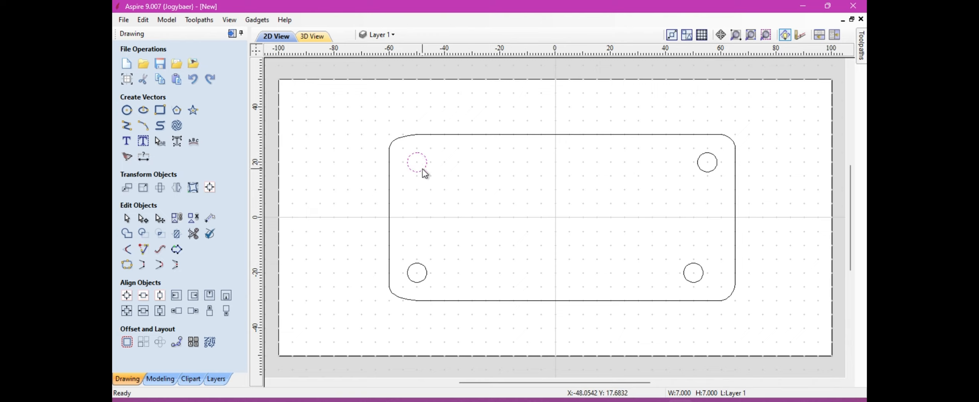
{"action": "left_click", "coordinate": [426, 271], "text": "shift"}
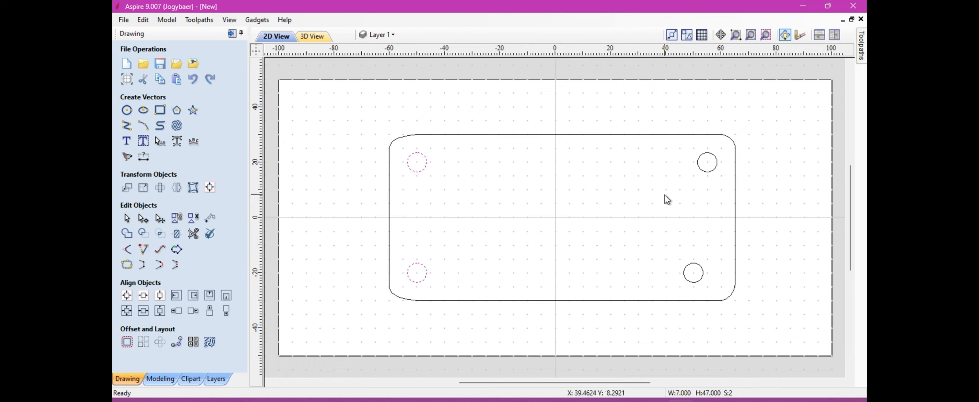
{"action": "left_click", "coordinate": [712, 172], "text": "shift"}
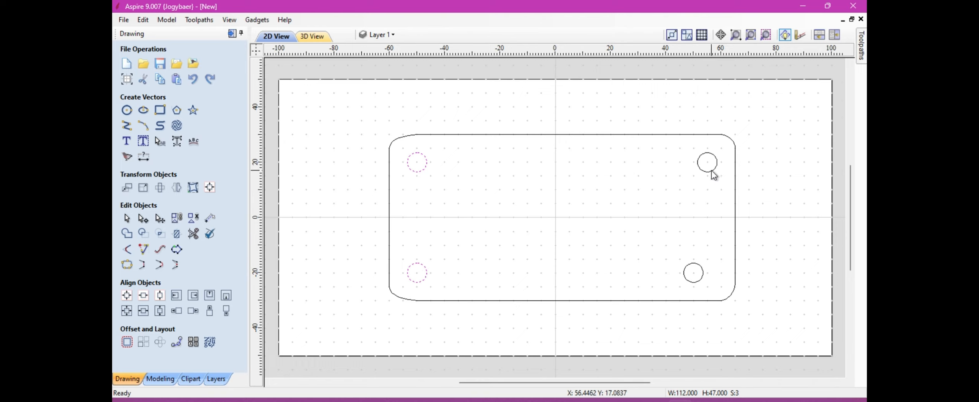
Move the lower-right leg circle about 5 mm to the right, directly beneath the upper-right circle
{"action": "left_click", "coordinate": [700, 268]}
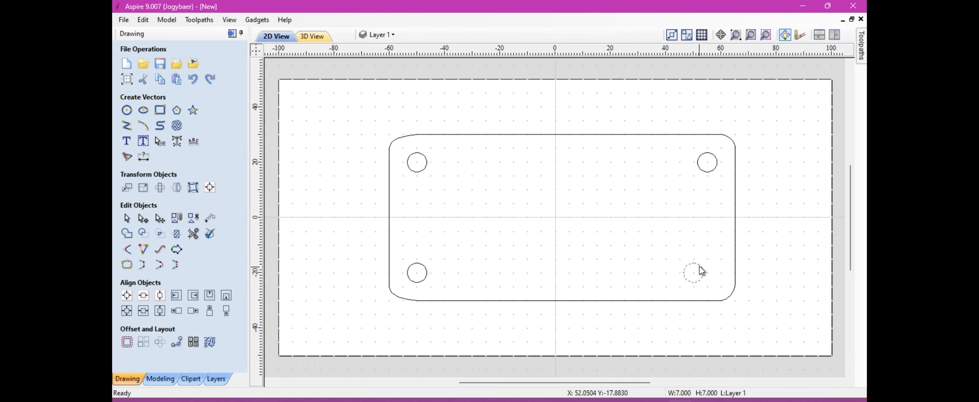
{"action": "left_click", "coordinate": [699, 264]}
{"action": "left_click_drag", "start_coordinate": [699, 263], "coordinate": [713, 264]}
{"action": "left_click", "coordinate": [655, 218]}
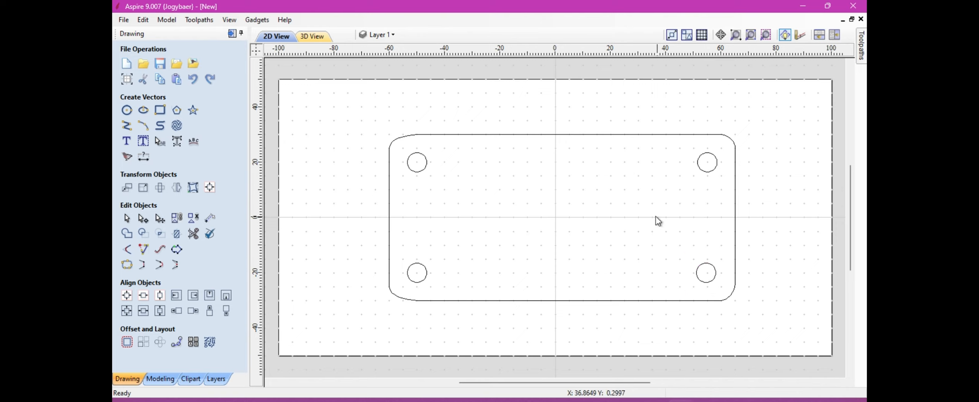
Calculate a pocket toolpath for all four leg circles with an 8 mm cut depth and the 2 mm ball nose tool
{"action": "left_click", "coordinate": [427, 167]}
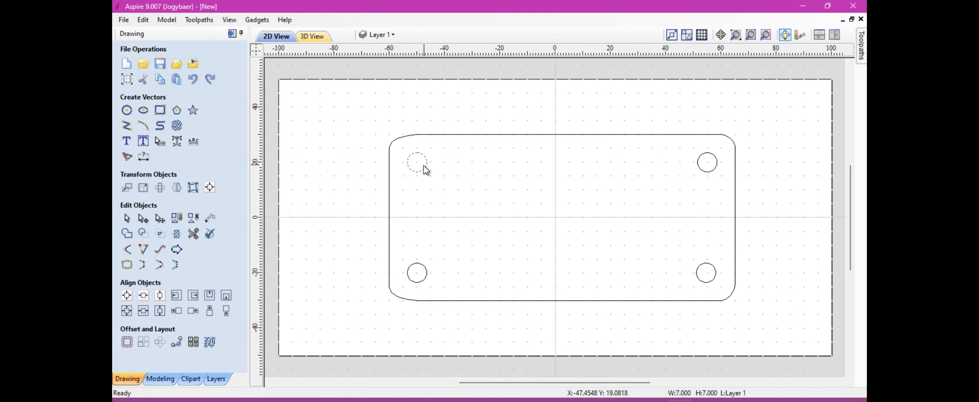
{"action": "left_click", "coordinate": [706, 155], "text": "shift"}
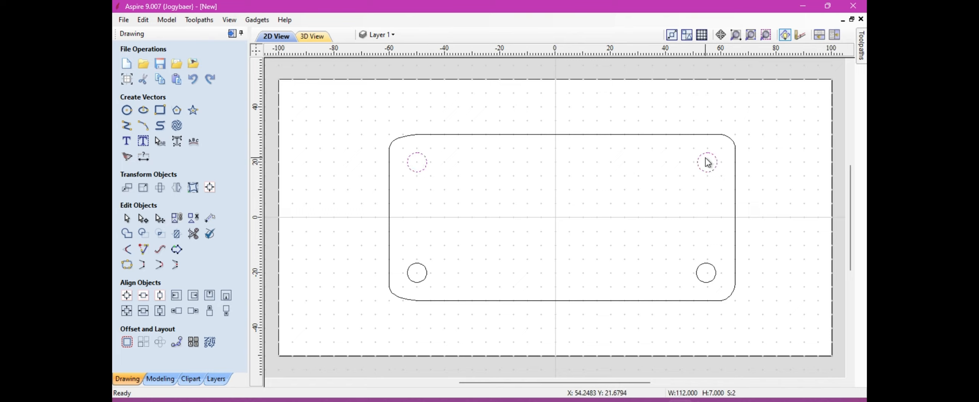
{"action": "left_click", "coordinate": [698, 263], "text": "shift"}
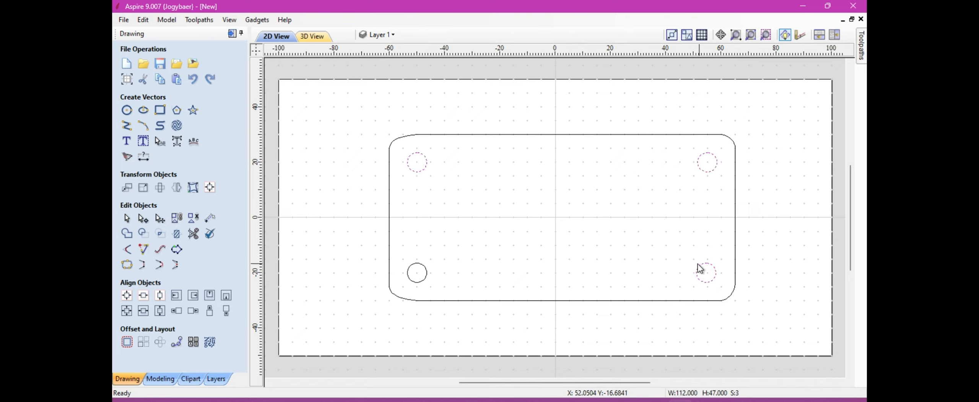
{"action": "left_click", "coordinate": [424, 269], "text": "shift"}
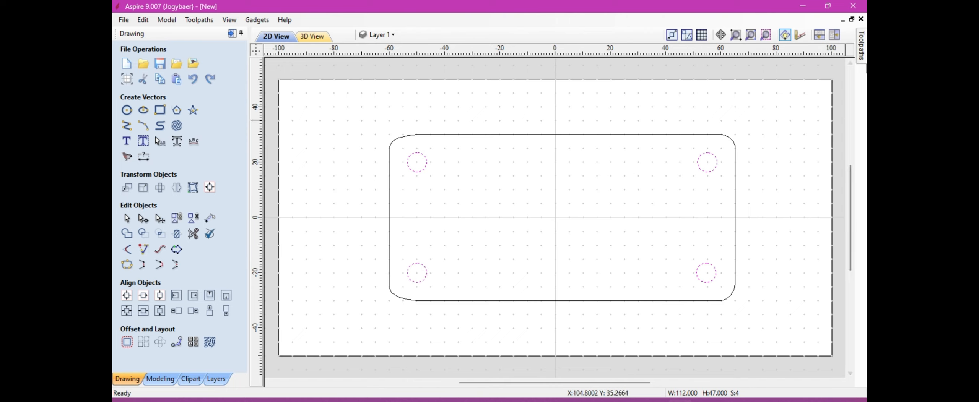
{"action": "mouse_move", "coordinate": [862, 60]}
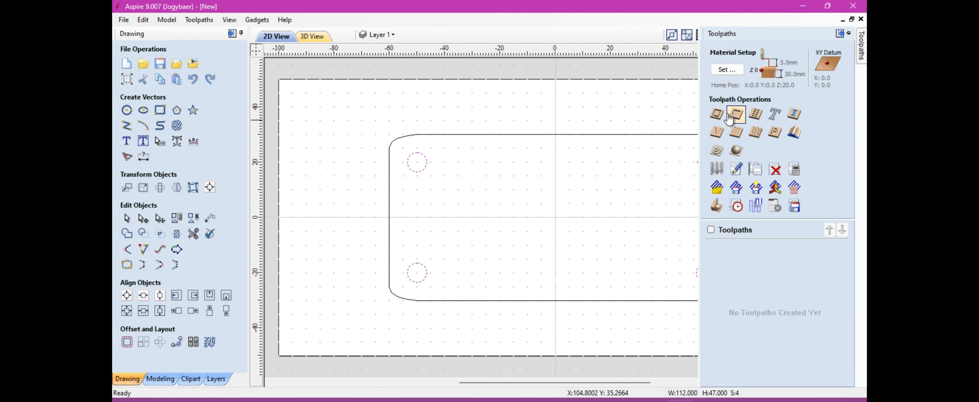
{"action": "left_click", "coordinate": [735, 117]}
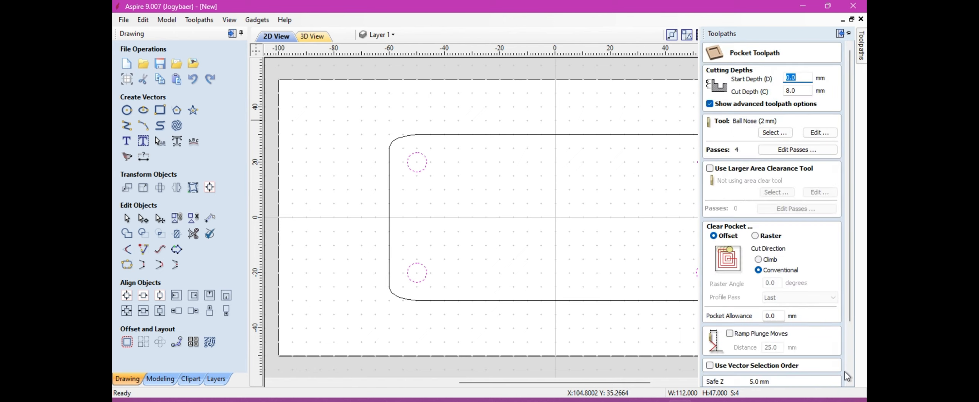
{"action": "left_click", "coordinate": [850, 374]}
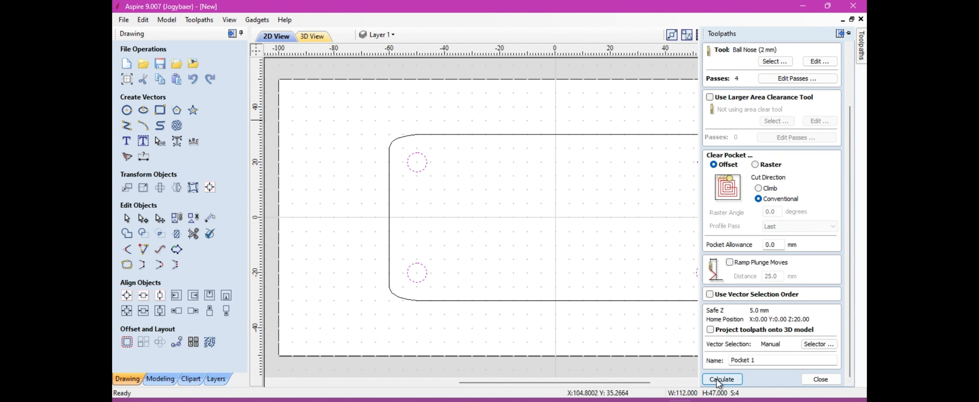
{"action": "left_click", "coordinate": [718, 379]}
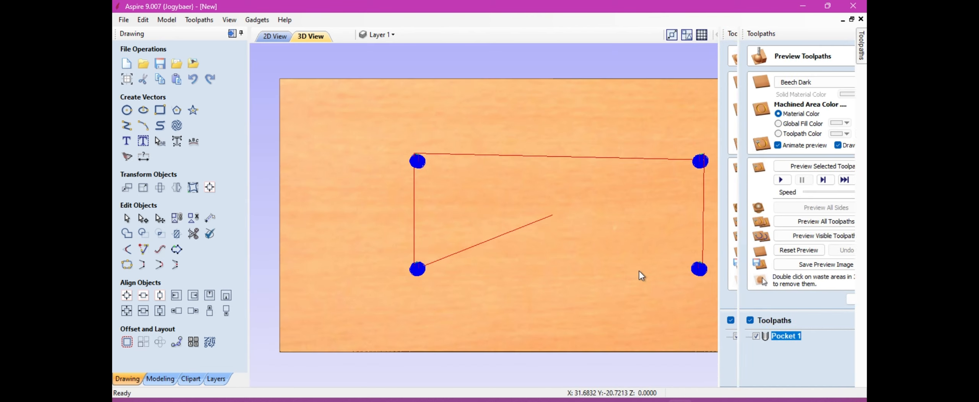
Simulate the pocket toolpath and inspect the four leg holes from an angled 3D view
{"action": "mouse_move", "coordinate": [861, 45]}
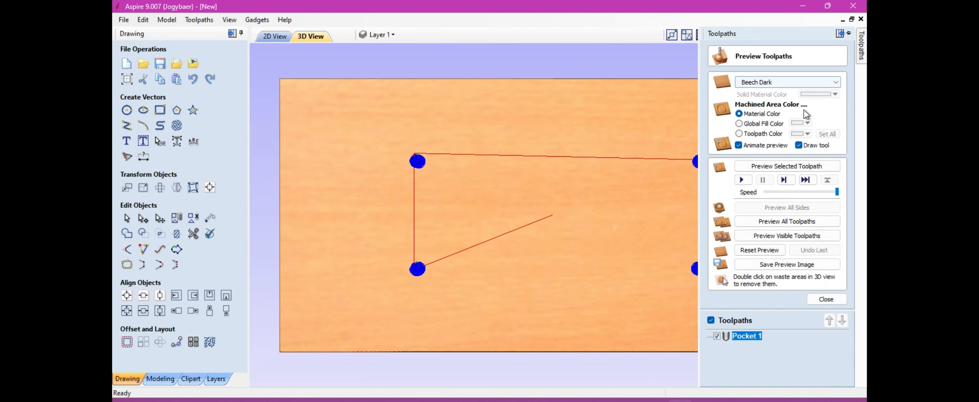
{"action": "left_click", "coordinate": [742, 180]}
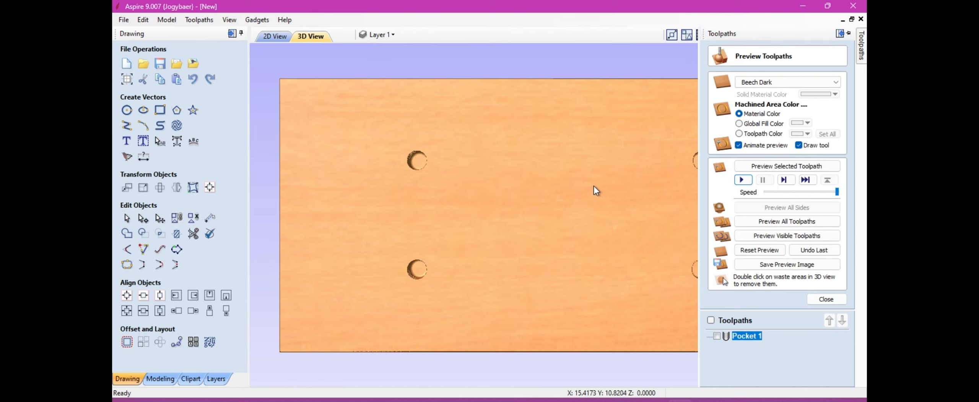
{"action": "left_click_drag", "start_coordinate": [593, 185], "coordinate": [550, 156]}
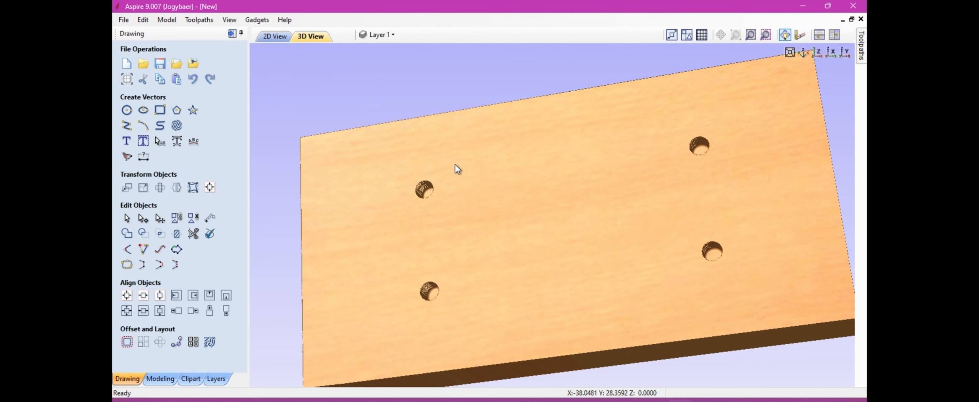
Calculate a 2D profile toolpath along the inside of the tabletop outline with a 31 mm cut depth, accepting cutting through the material
{"action": "left_click", "coordinate": [275, 36]}
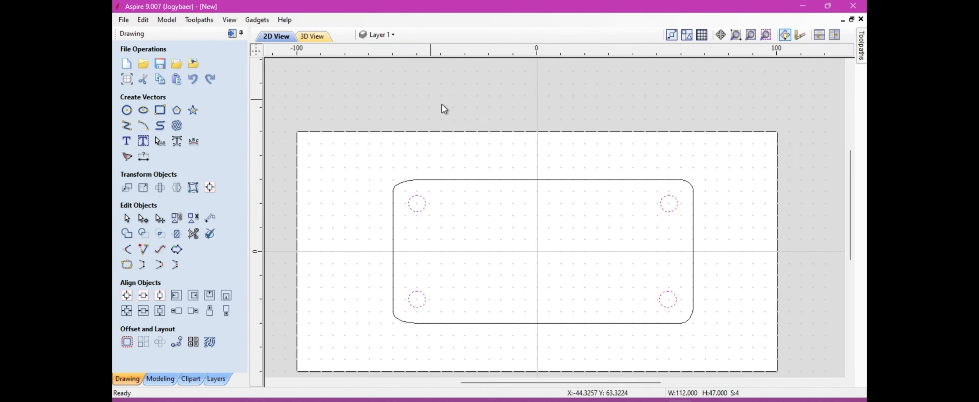
{"action": "left_click", "coordinate": [503, 180]}
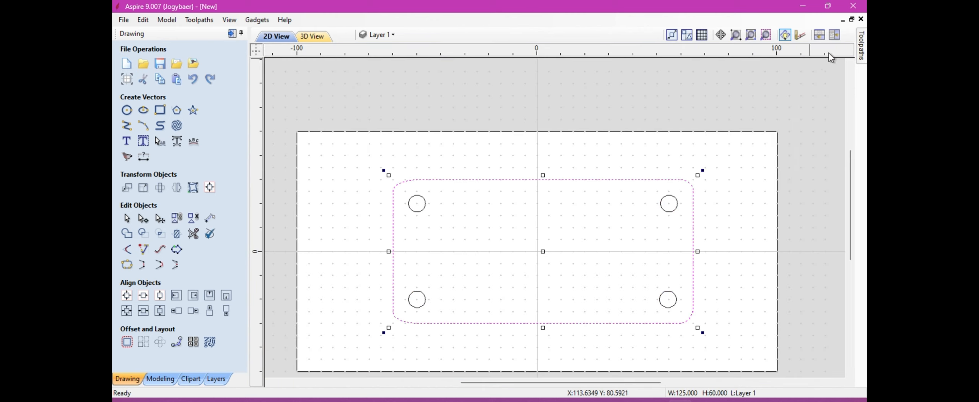
{"action": "mouse_move", "coordinate": [861, 48]}
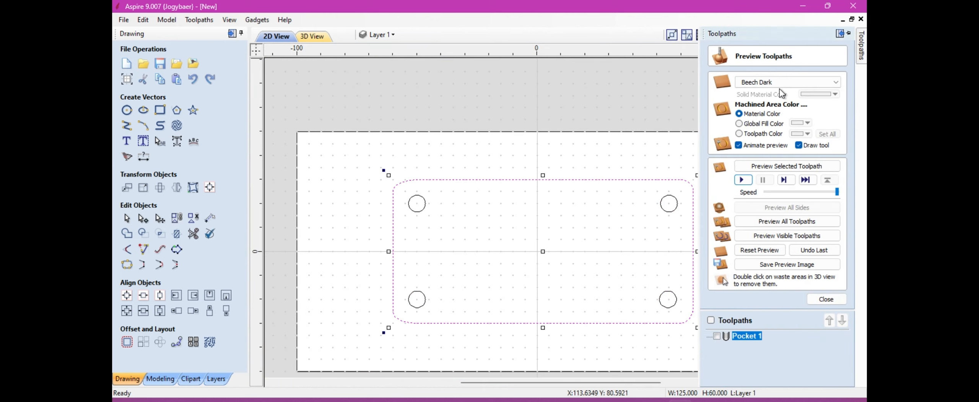
{"action": "left_click", "coordinate": [831, 300]}
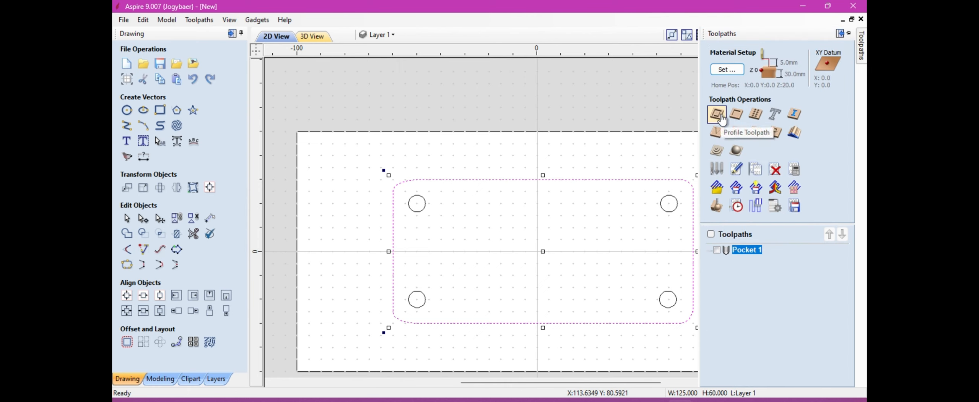
{"action": "left_click", "coordinate": [717, 114]}
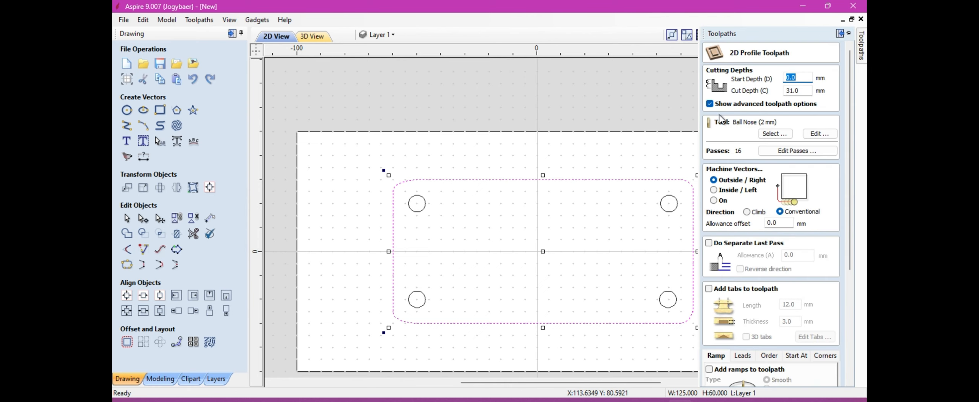
{"action": "left_click", "coordinate": [714, 190]}
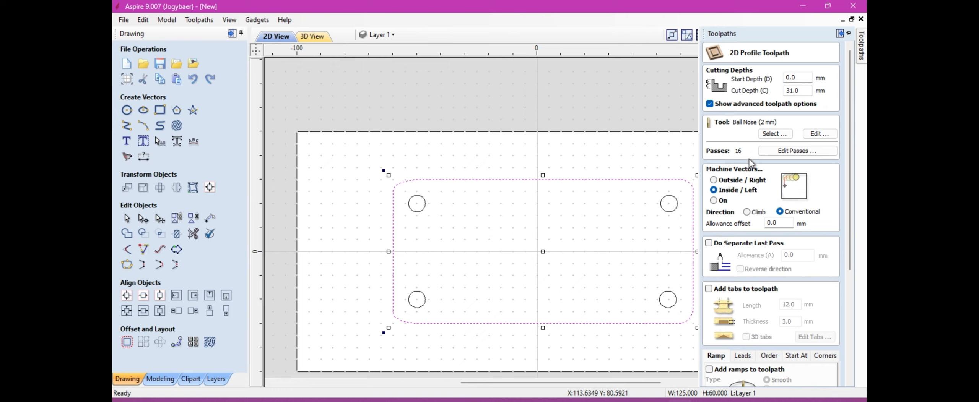
{"action": "left_click", "coordinate": [849, 366]}
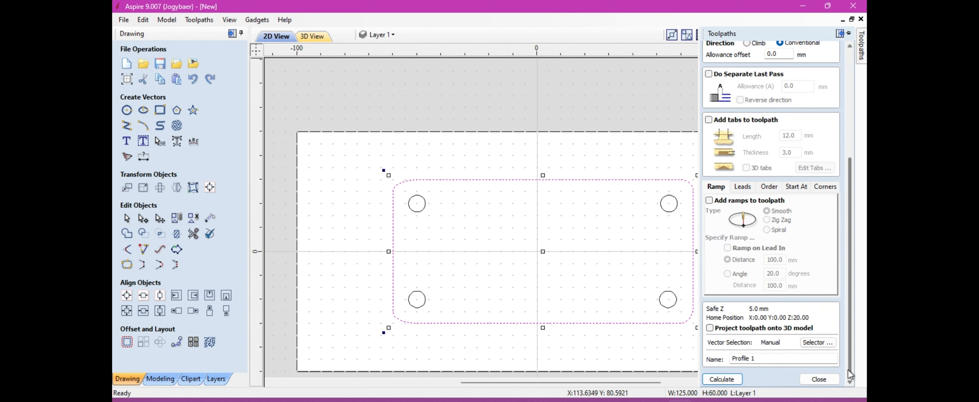
{"action": "left_click", "coordinate": [721, 379]}
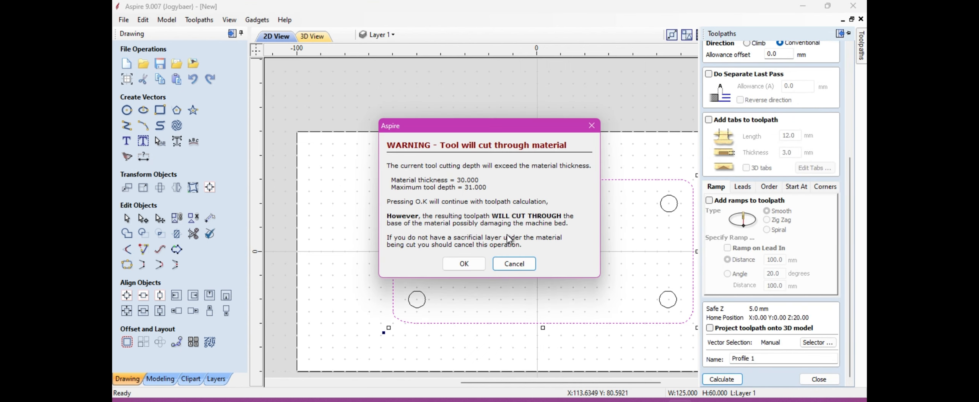
{"action": "left_click", "coordinate": [465, 263]}
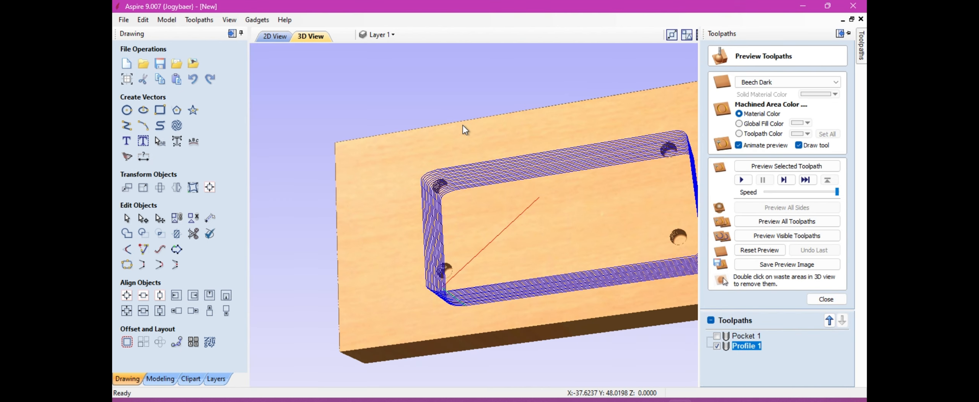
Simulate the profile toolpath and remove the waste material around the tabletop in the 3D preview
{"action": "left_click_drag", "start_coordinate": [464, 122], "coordinate": [544, 145]}
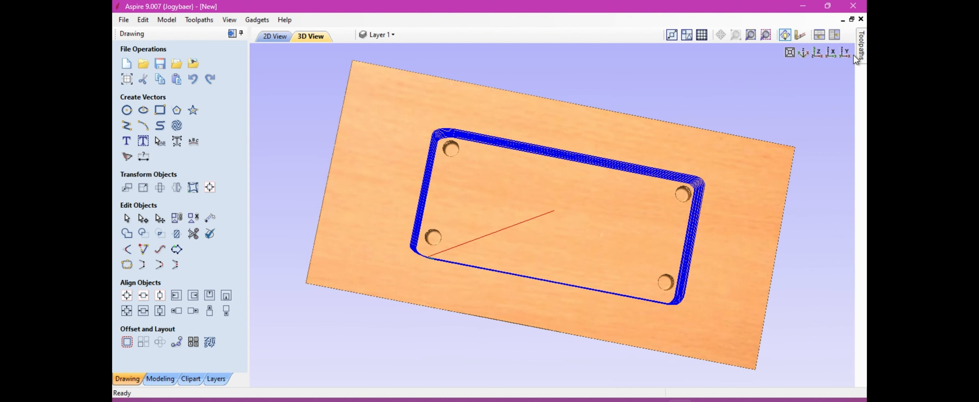
{"action": "mouse_move", "coordinate": [860, 49]}
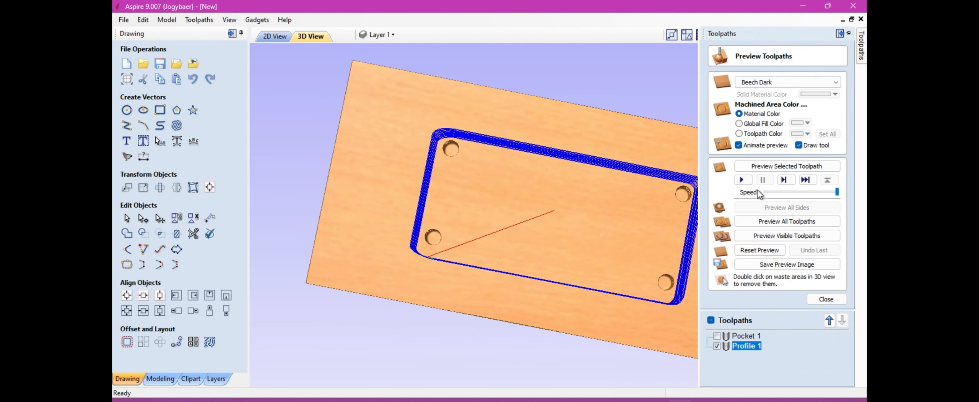
{"action": "left_click", "coordinate": [741, 180]}
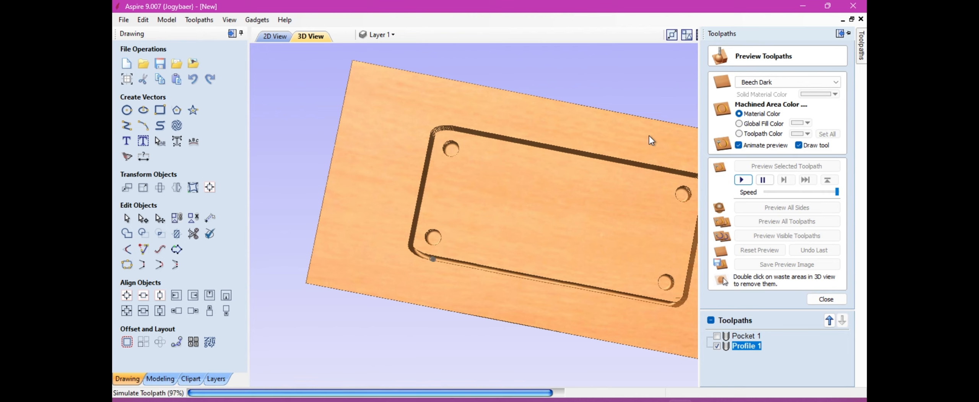
{"action": "left_click_drag", "start_coordinate": [581, 133], "coordinate": [504, 141]}
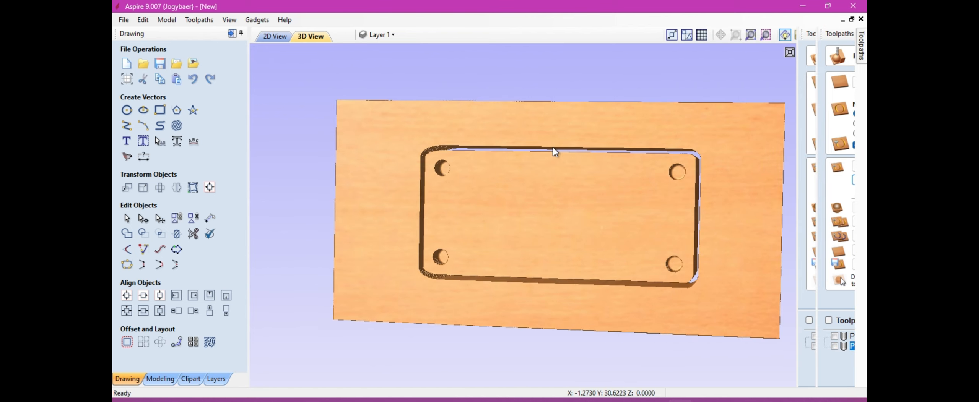
{"action": "double_click", "coordinate": [596, 126]}
{"action": "left_click_drag", "start_coordinate": [560, 176], "coordinate": [562, 157]}
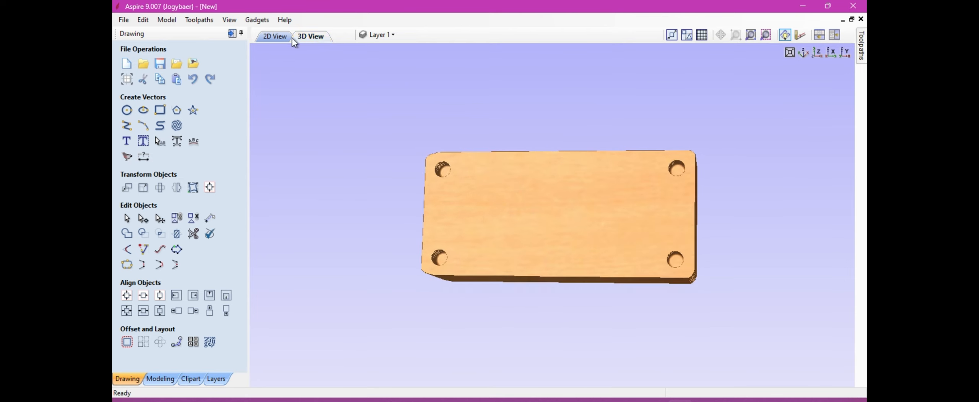
Offset the tabletop outline inwards by 5 mm with sharp corners, keeping the original
{"action": "left_click", "coordinate": [274, 37]}
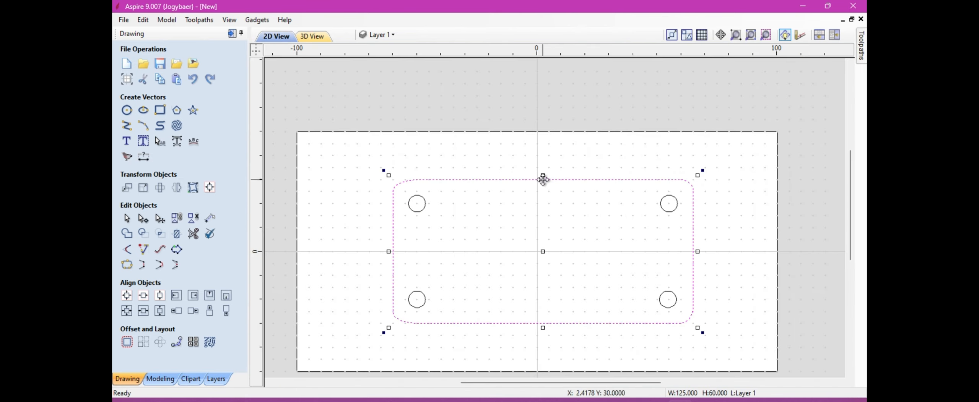
{"action": "left_click", "coordinate": [585, 168]}
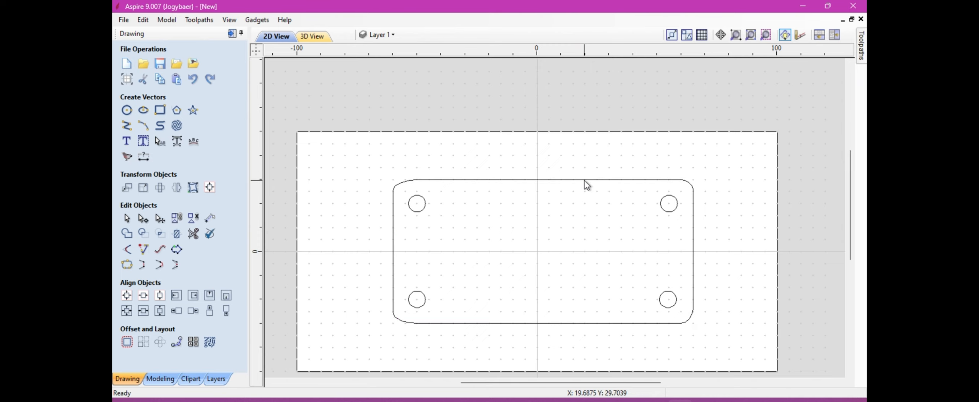
{"action": "left_click", "coordinate": [584, 180]}
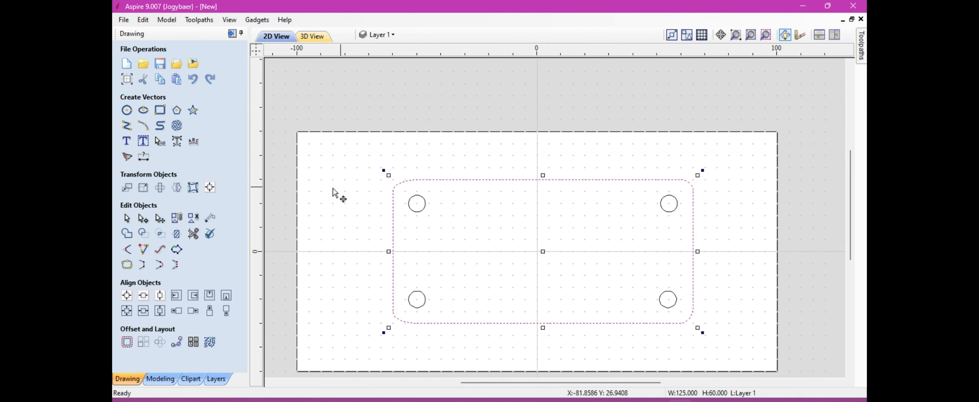
{"action": "left_click", "coordinate": [127, 341]}
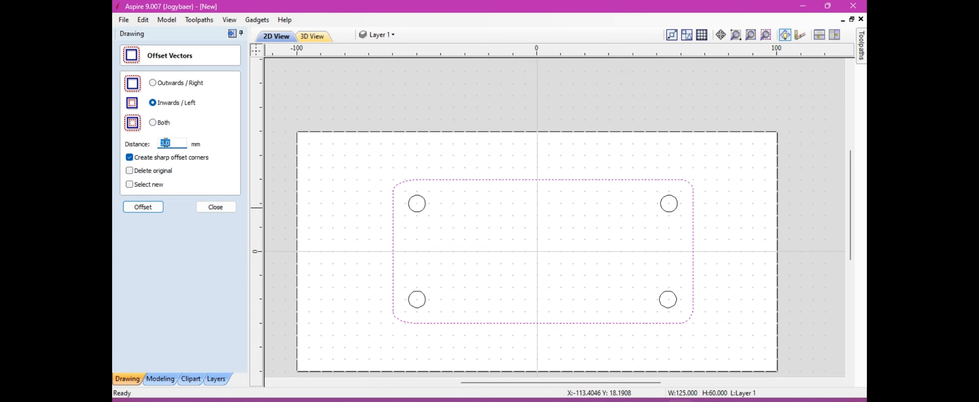
{"action": "left_click", "coordinate": [153, 208]}
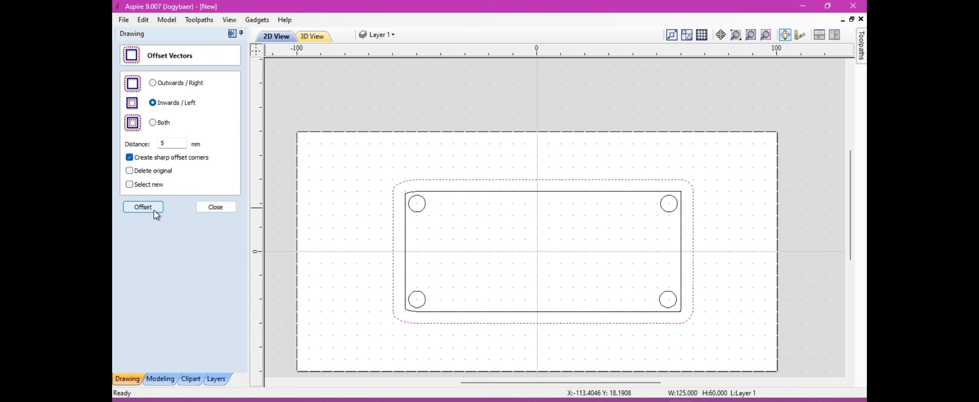
Delete the 5 mm inward offset outline inside the tabletop, keeping the original outline and the four leg holes
{"action": "left_click", "coordinate": [490, 191]}
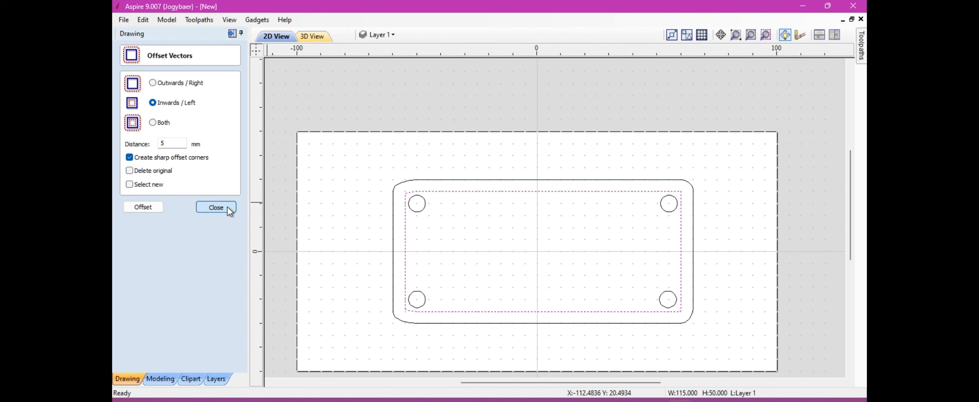
{"action": "left_click", "coordinate": [227, 208]}
{"action": "left_click", "coordinate": [498, 190]}
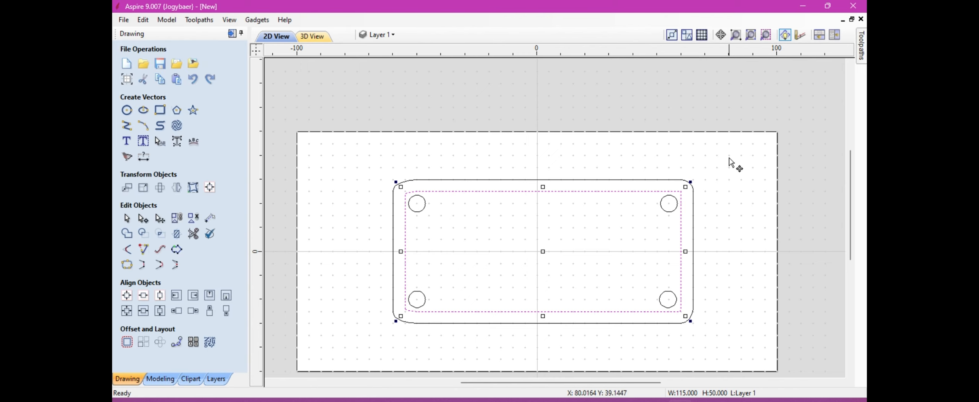
{"action": "mouse_move", "coordinate": [861, 49]}
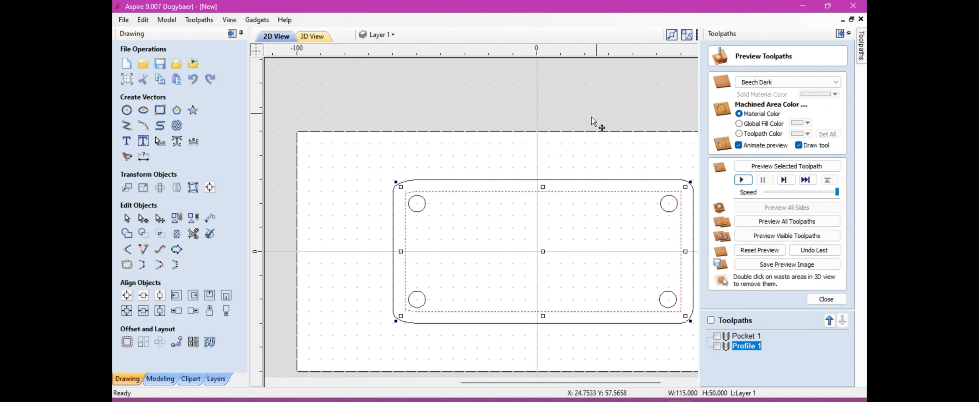
{"action": "left_click", "coordinate": [447, 194]}
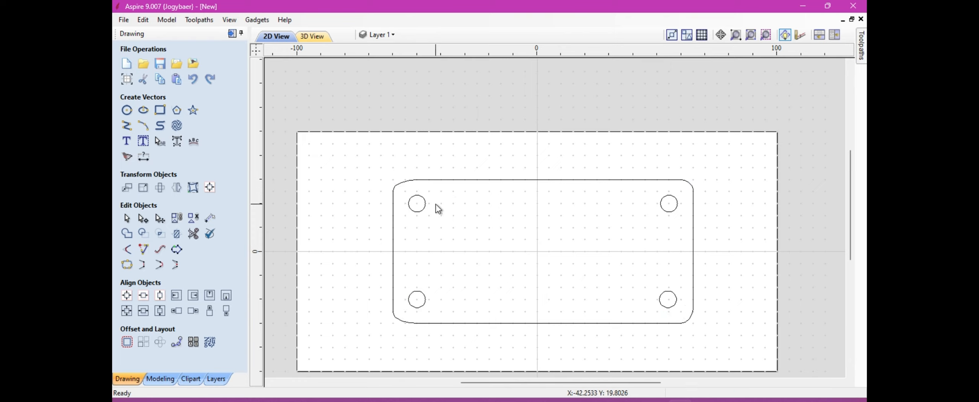
Offset the rounded tabletop outline inwards by 10 mm with sharp corners, keeping the original
{"action": "left_click", "coordinate": [438, 178]}
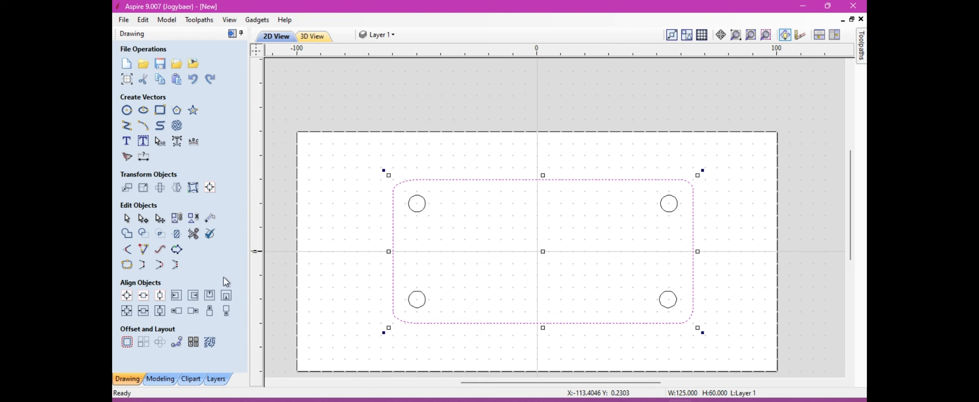
{"action": "left_click", "coordinate": [127, 344]}
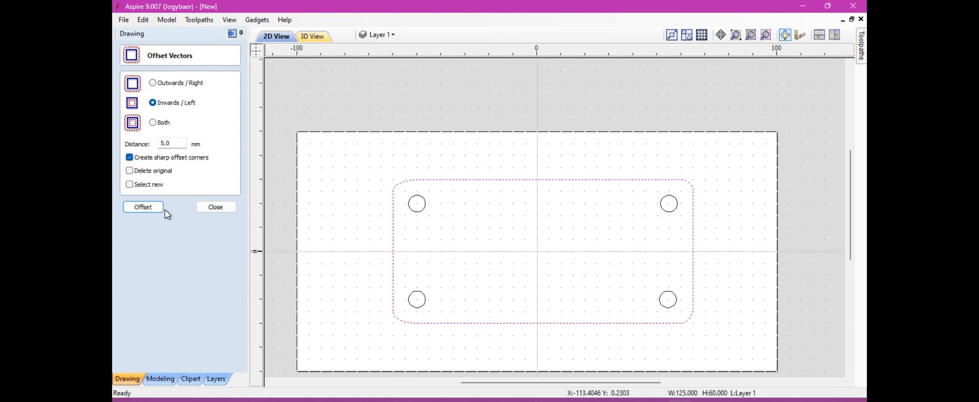
{"action": "double_click", "coordinate": [167, 143]}
{"action": "left_click", "coordinate": [140, 207]}
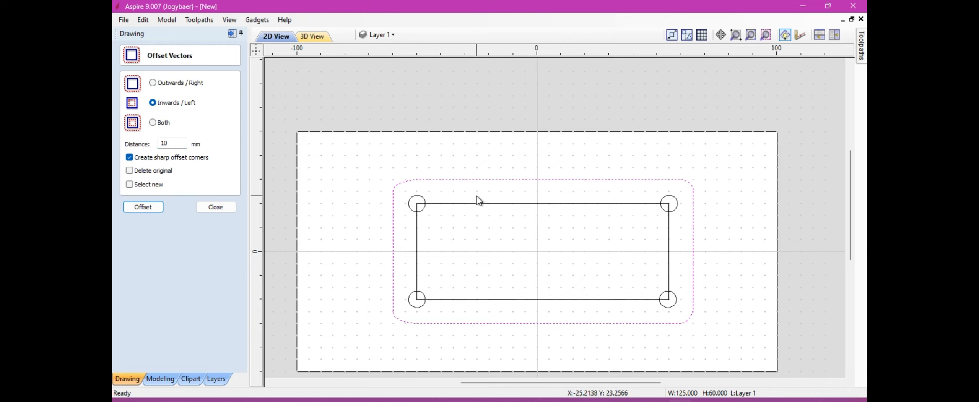
Calculate a pocket toolpath for the inner offset rectangle with a 7 mm cut depth and offset clearing
{"action": "left_click", "coordinate": [474, 207]}
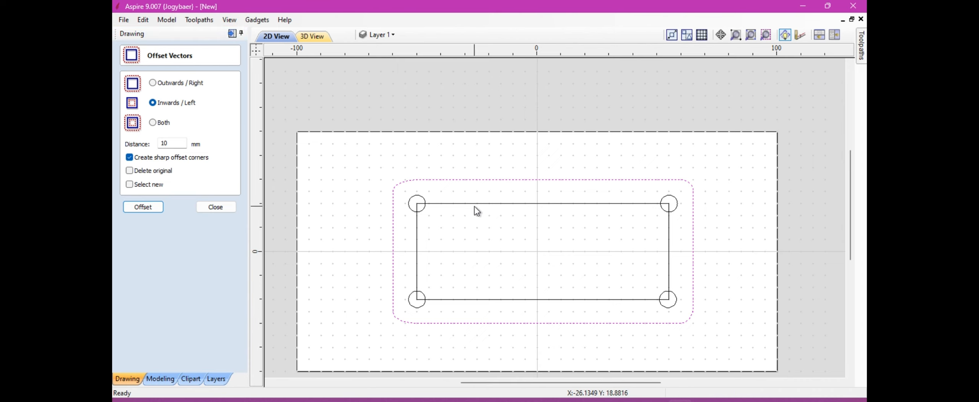
{"action": "left_click", "coordinate": [474, 204]}
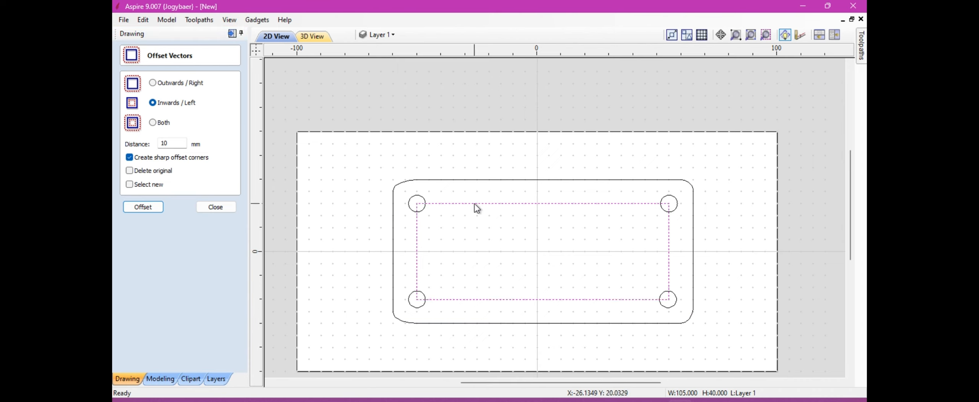
{"action": "mouse_move", "coordinate": [861, 56]}
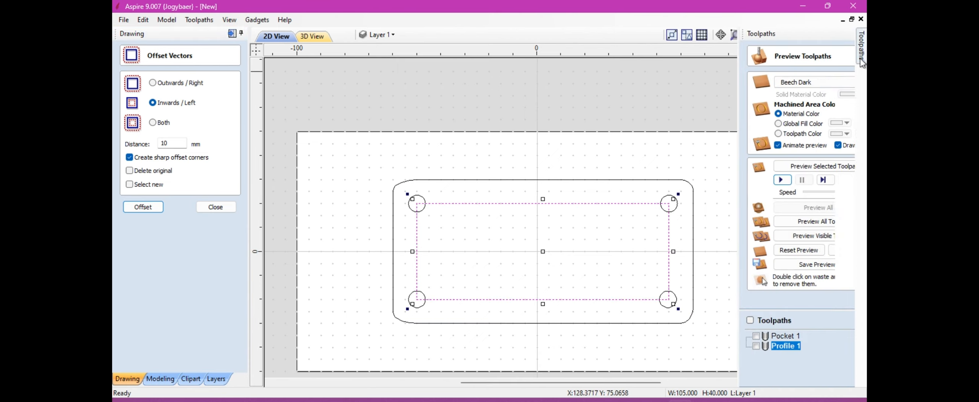
{"action": "left_click", "coordinate": [827, 299]}
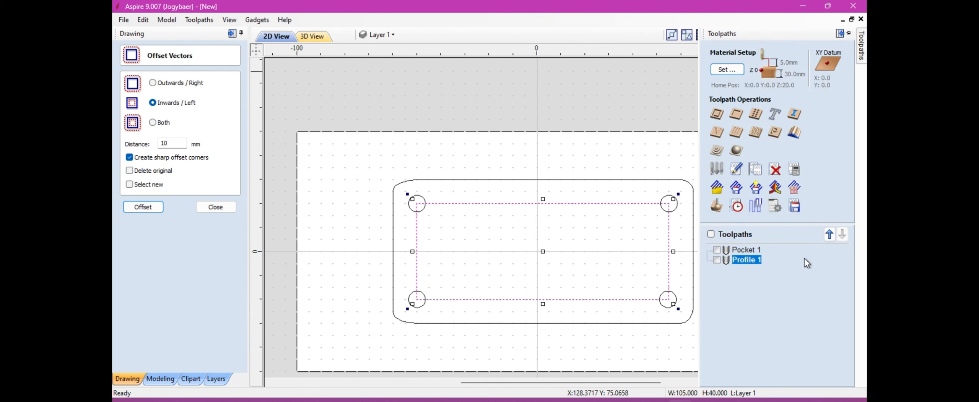
{"action": "left_click", "coordinate": [737, 114]}
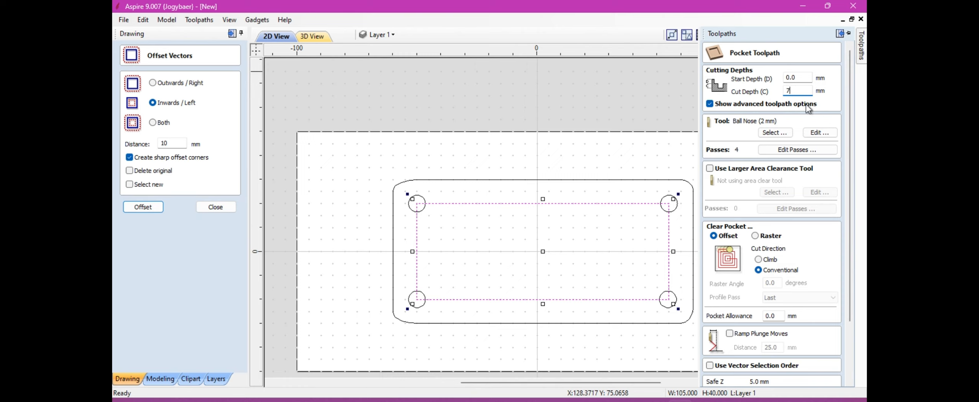
{"action": "scroll", "coordinate": [836, 312], "scroll_direction": "down", "scroll_amount": 3}
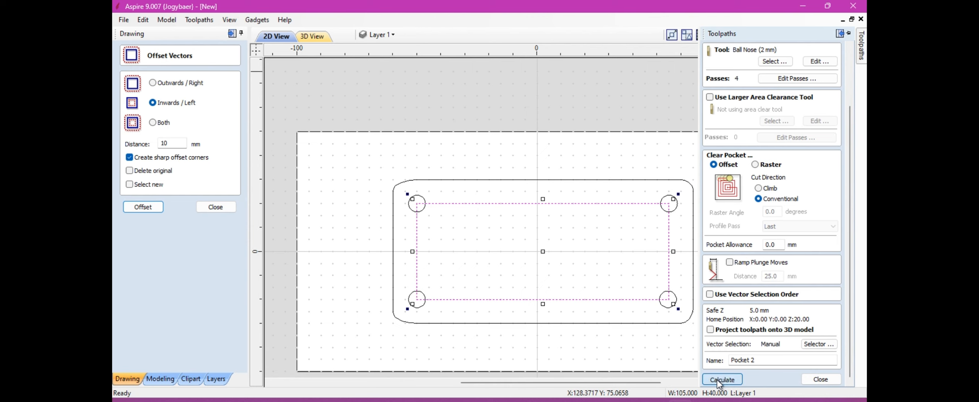
{"action": "left_click", "coordinate": [718, 380]}
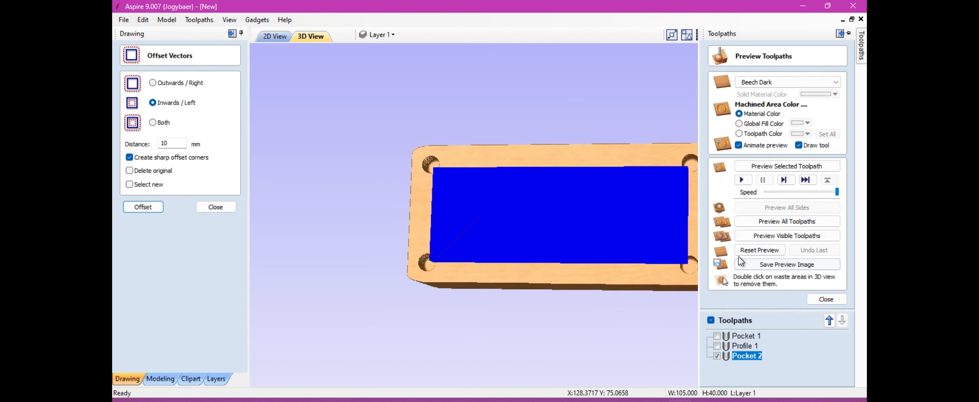
Simulate the rectangular pocket toolpath and inspect the recessed tabletop from several angles in 3D
{"action": "left_click", "coordinate": [741, 180]}
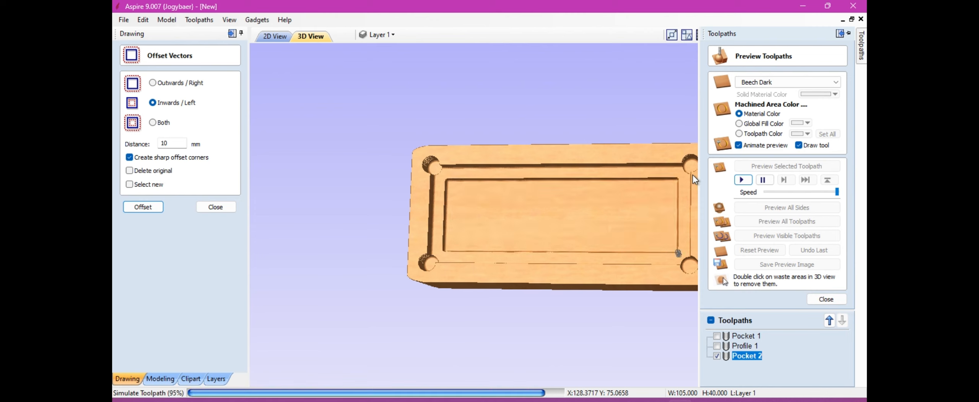
{"action": "mouse_move", "coordinate": [598, 163]}
{"action": "left_mouse_down"}
{"action": "mouse_move", "coordinate": [597, 191]}
{"action": "mouse_move", "coordinate": [485, 203]}
{"action": "mouse_move", "coordinate": [561, 153]}
{"action": "mouse_move", "coordinate": [614, 162]}
{"action": "left_mouse_up"}
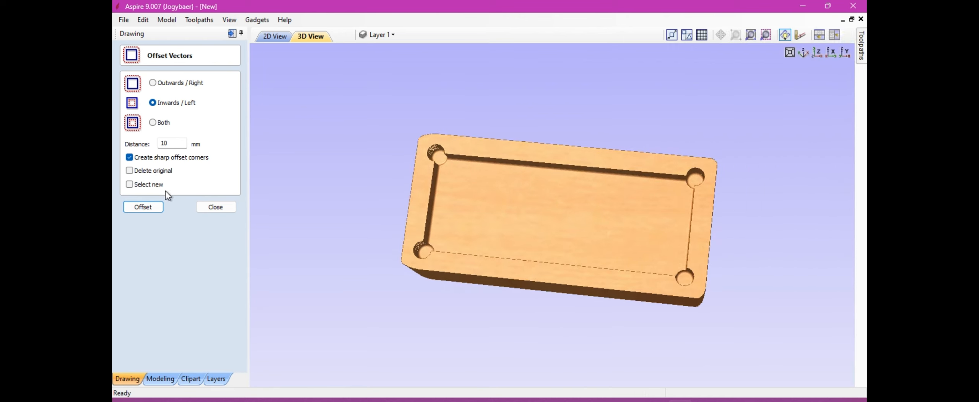
{"action": "left_click", "coordinate": [214, 207]}
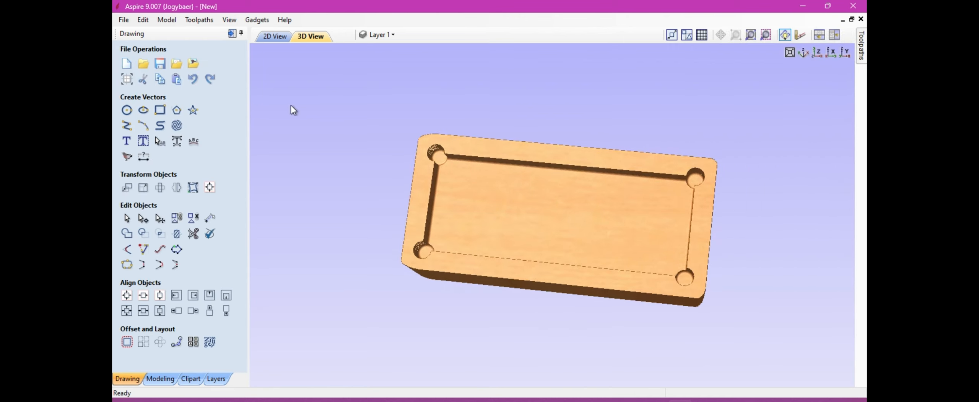
{"action": "left_click_drag", "start_coordinate": [548, 131], "coordinate": [597, 140]}
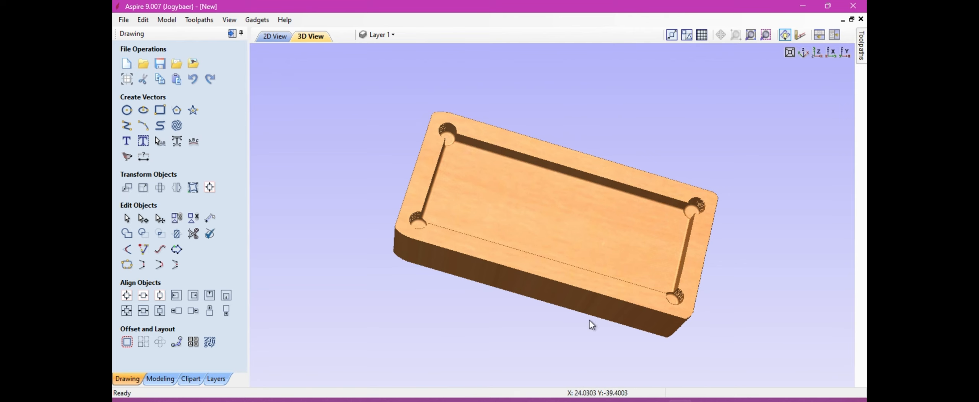
{"action": "left_click_drag", "start_coordinate": [588, 323], "coordinate": [465, 211]}
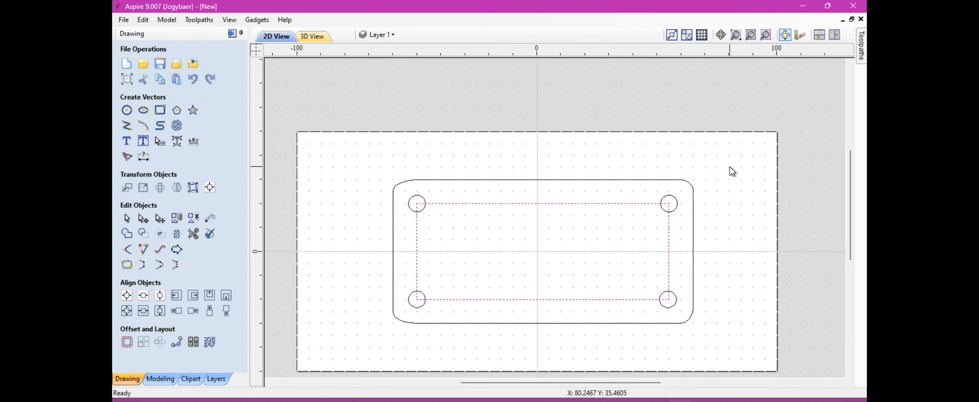
Draw a 5 mm diameter circle centred at X -90, Y 30, outside the tabletop outline
{"action": "left_click", "coordinate": [732, 171]}
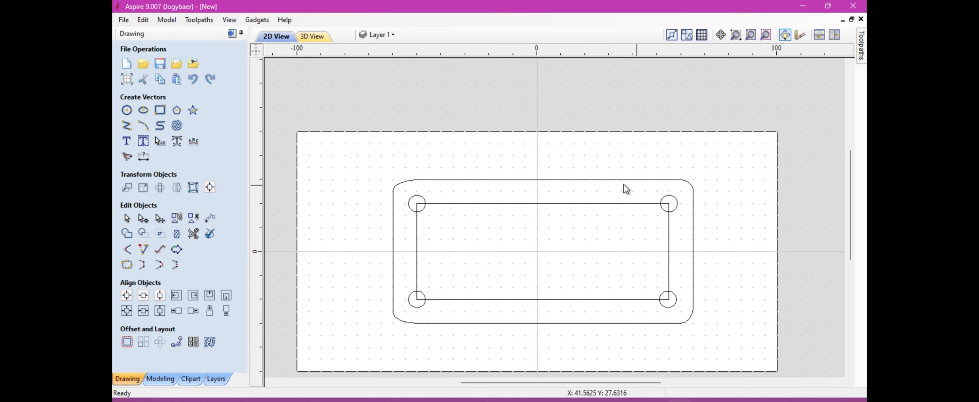
{"action": "left_click", "coordinate": [127, 114]}
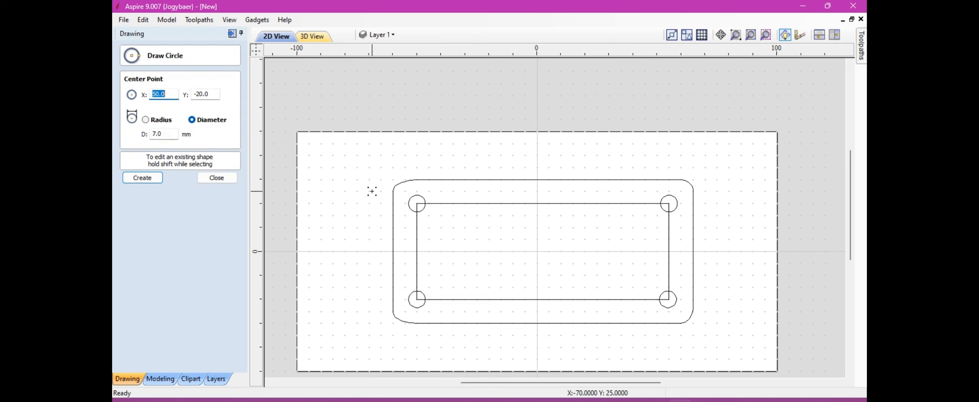
{"action": "left_click", "coordinate": [321, 178]}
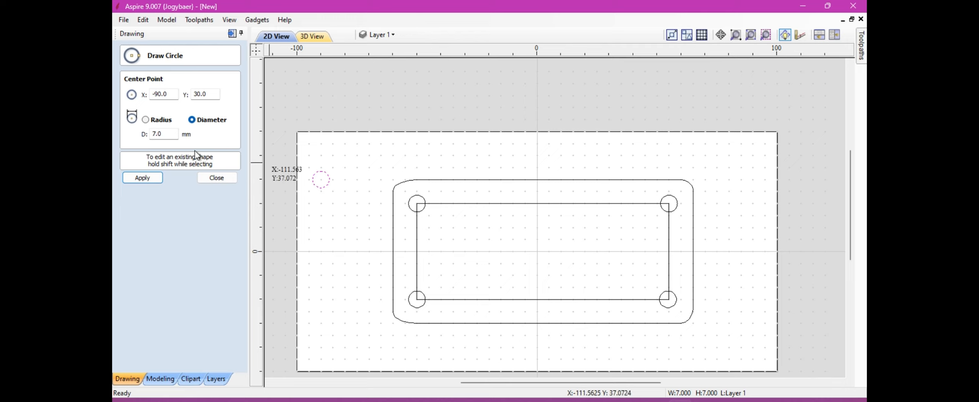
{"action": "double_click", "coordinate": [172, 134]}
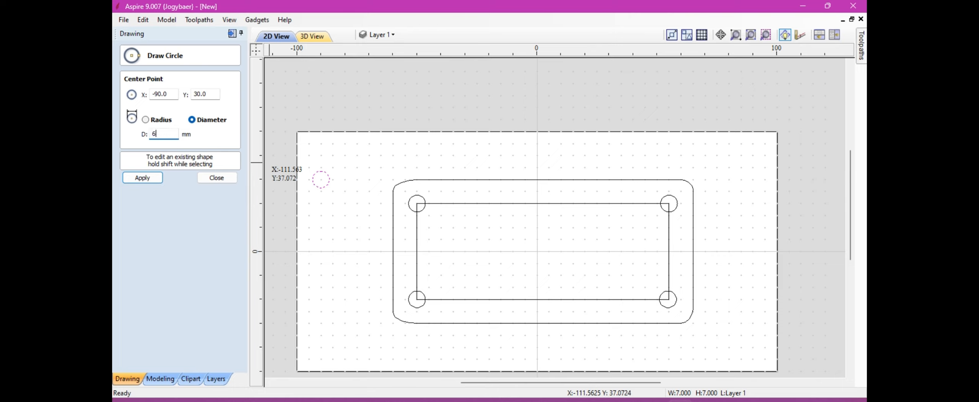
{"action": "type", "text": "6"}
{"action": "key", "text": "BackSpace"}
{"action": "left_click", "coordinate": [145, 180]}
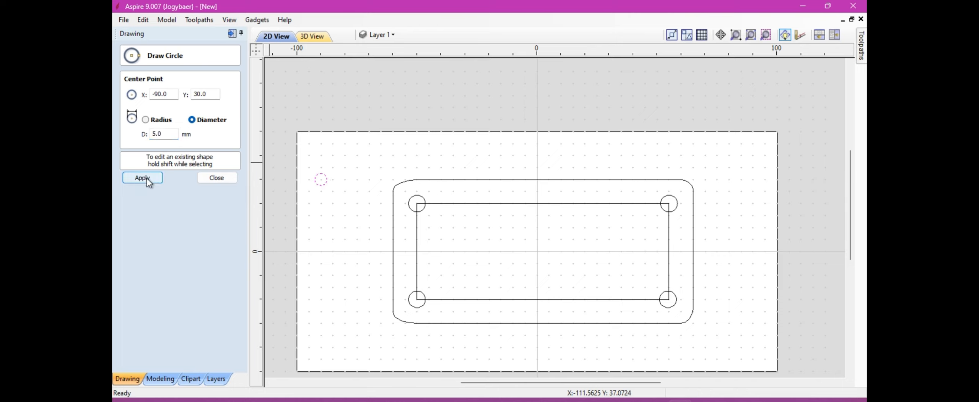
Add three more 5 mm diameter circles centred at X -80, Y 30; X -70, Y 30; and X -90, Y 20
{"action": "left_click", "coordinate": [344, 178]}
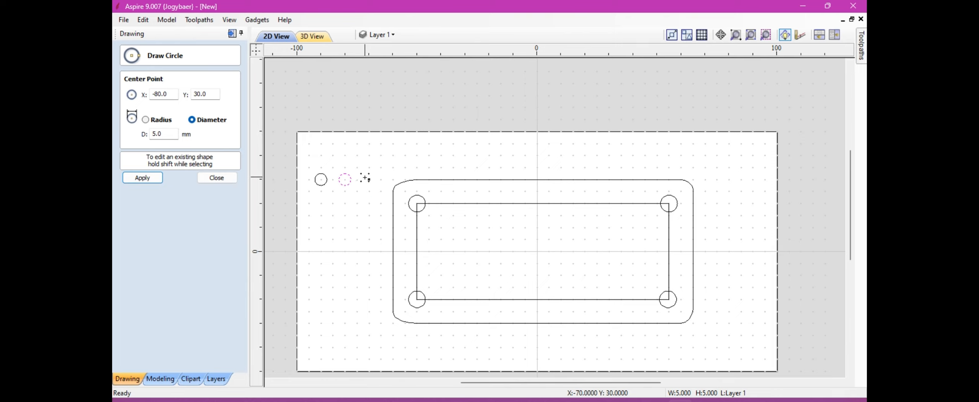
{"action": "left_click", "coordinate": [365, 179]}
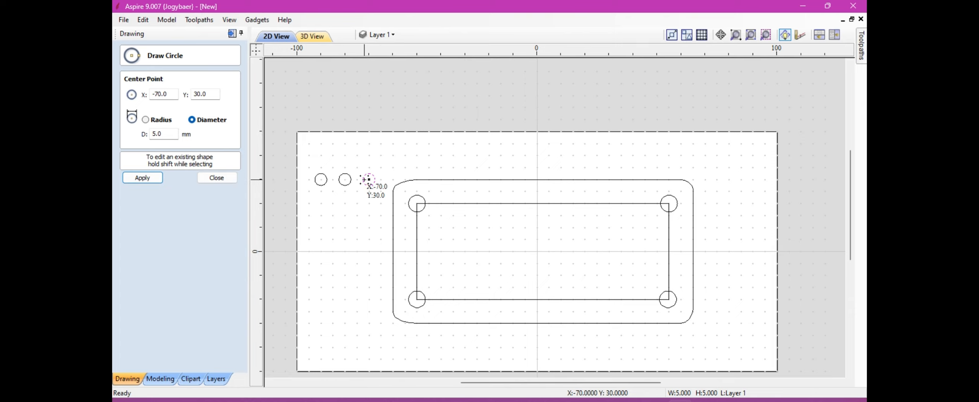
{"action": "left_click", "coordinate": [322, 203]}
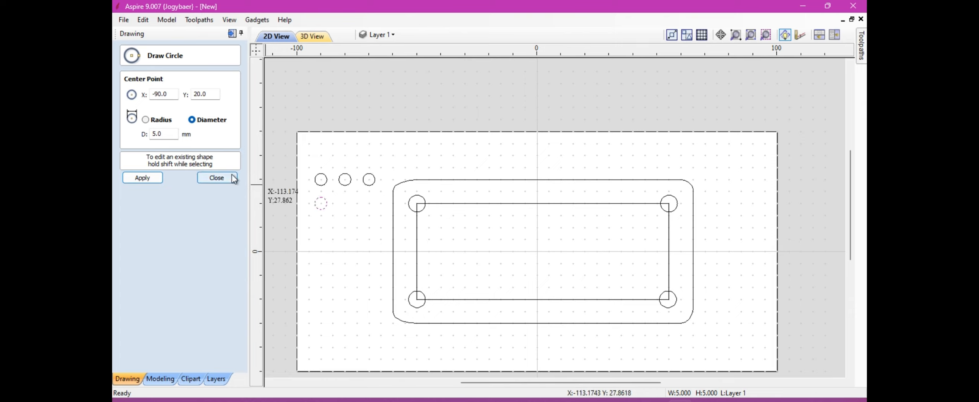
{"action": "left_click", "coordinate": [217, 178]}
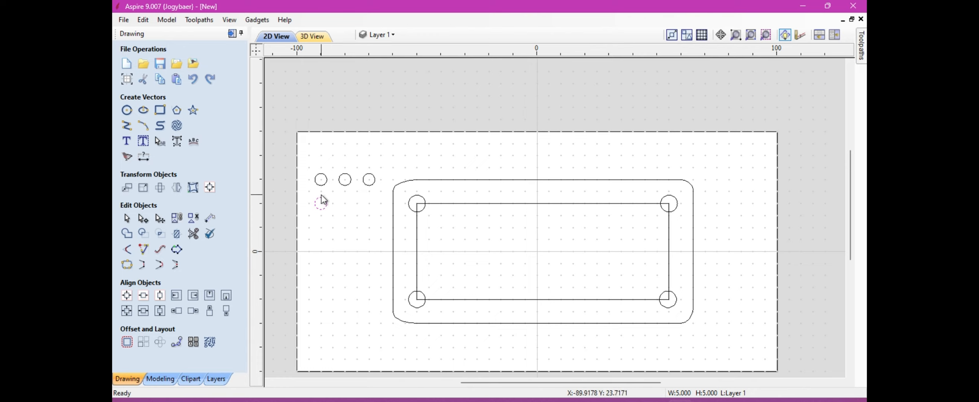
Calculate a profile toolpath outside the four separate leg circles with a 31 mm cut depth, accepting the cut through the material
{"action": "left_click_drag", "start_coordinate": [309, 164], "coordinate": [378, 227]}
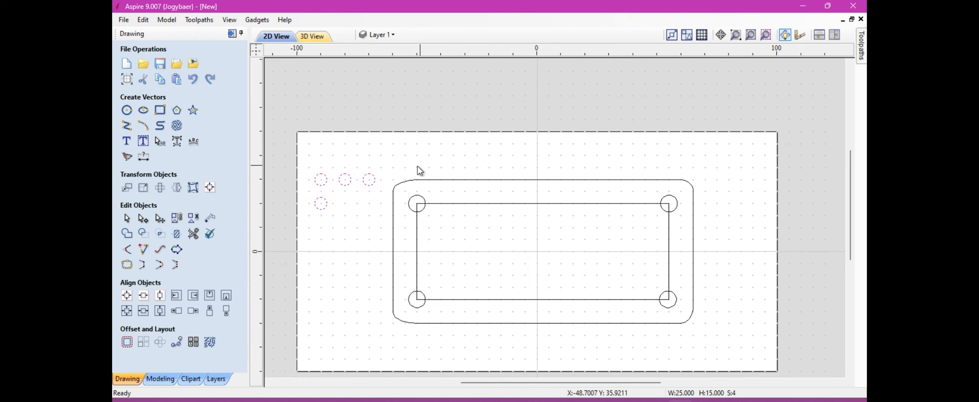
{"action": "left_click", "coordinate": [371, 174]}
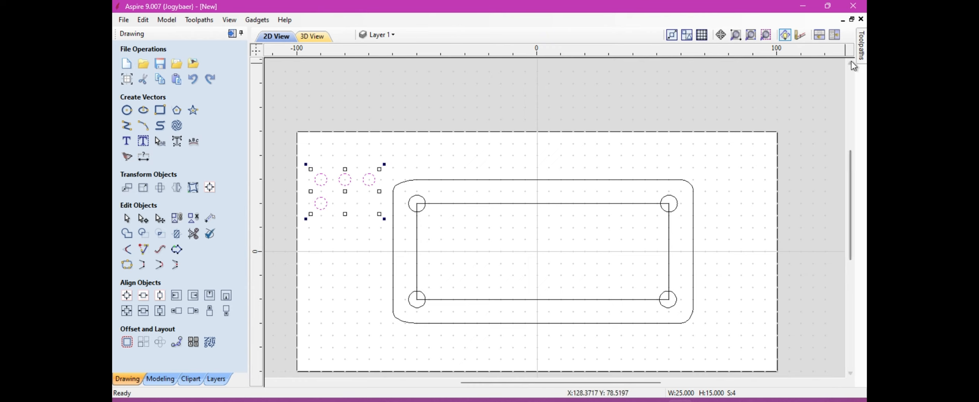
{"action": "left_click", "coordinate": [861, 45]}
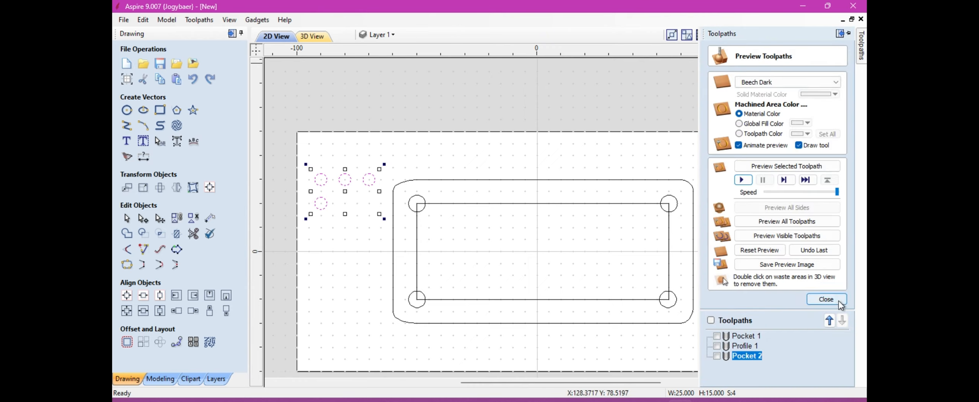
{"action": "left_click", "coordinate": [826, 299]}
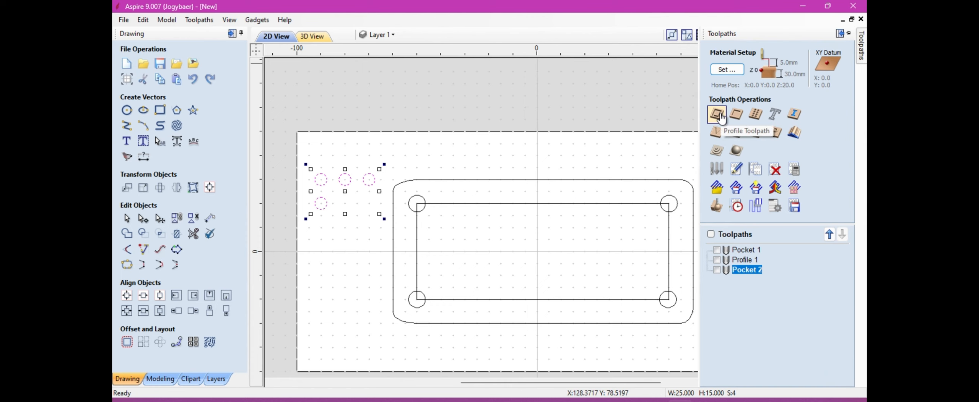
{"action": "left_click", "coordinate": [718, 114]}
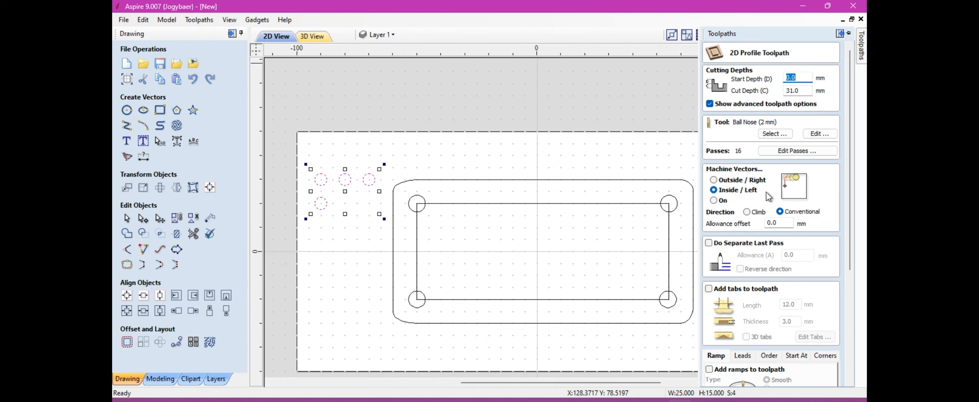
{"action": "left_click", "coordinate": [748, 181]}
{"action": "scroll", "coordinate": [854, 377], "scroll_direction": "down", "scroll_amount": 5}
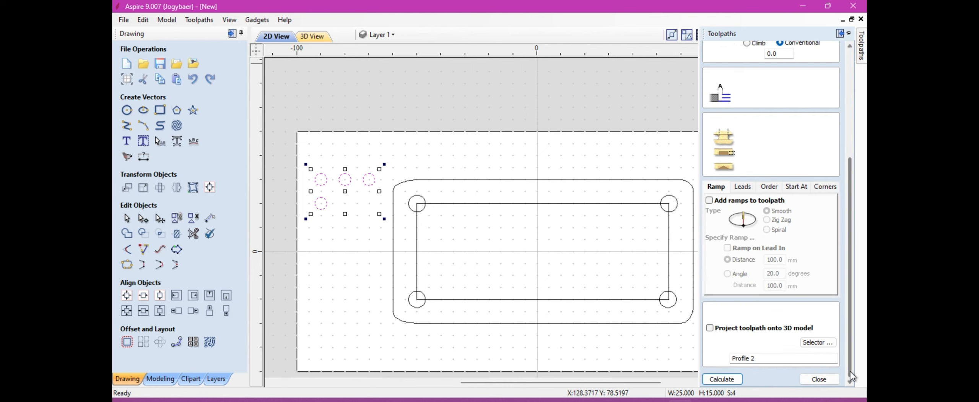
{"action": "left_click", "coordinate": [721, 380]}
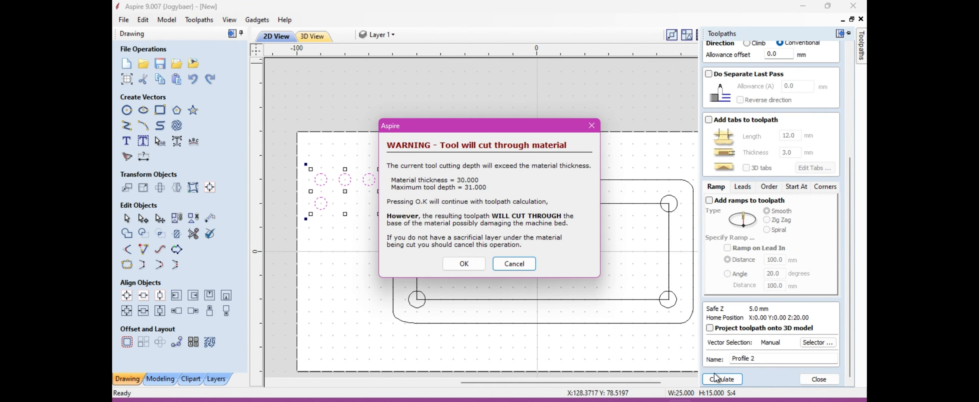
{"action": "left_click", "coordinate": [463, 268]}
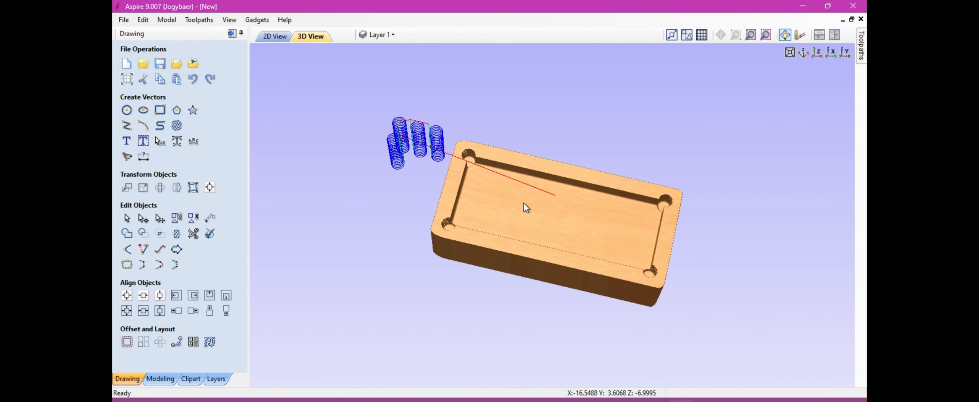
Reset the material preview and simulate all toolpaths together on the full block
{"action": "left_click_drag", "start_coordinate": [530, 179], "coordinate": [540, 152]}
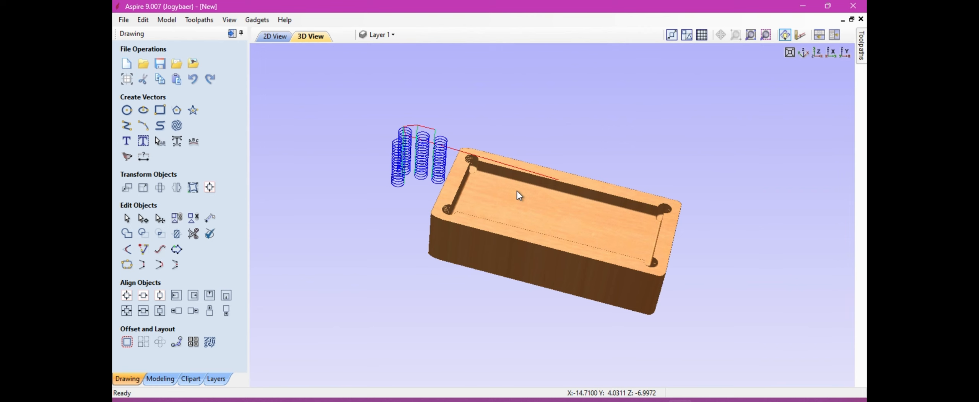
{"action": "left_click_drag", "start_coordinate": [517, 191], "coordinate": [502, 219]}
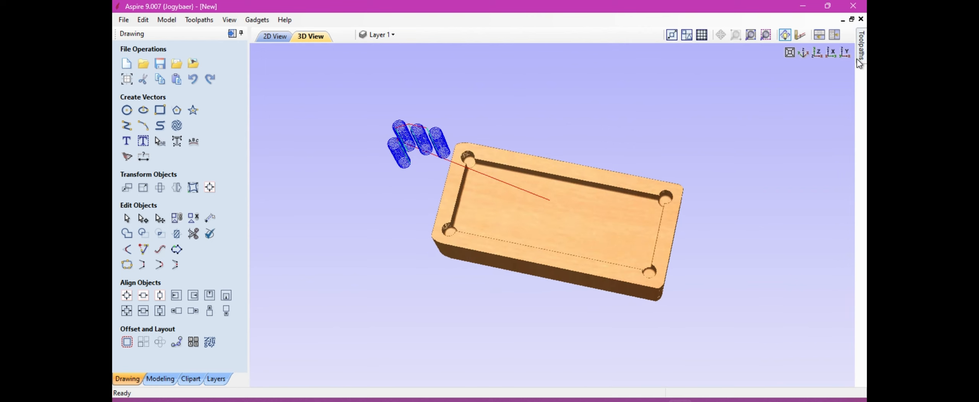
{"action": "left_click", "coordinate": [861, 46]}
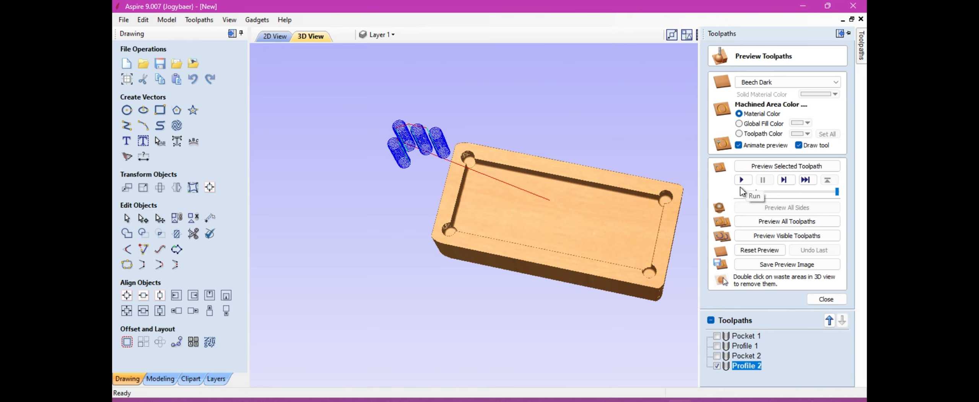
{"action": "left_click", "coordinate": [759, 250]}
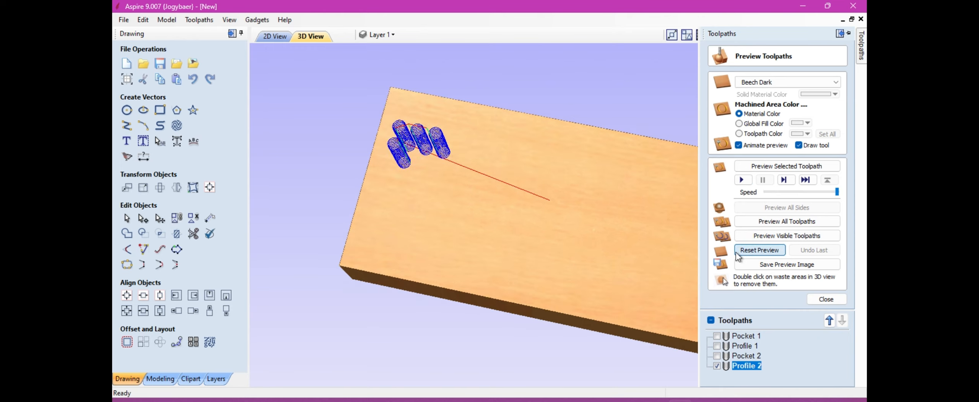
{"action": "left_click", "coordinate": [717, 336]}
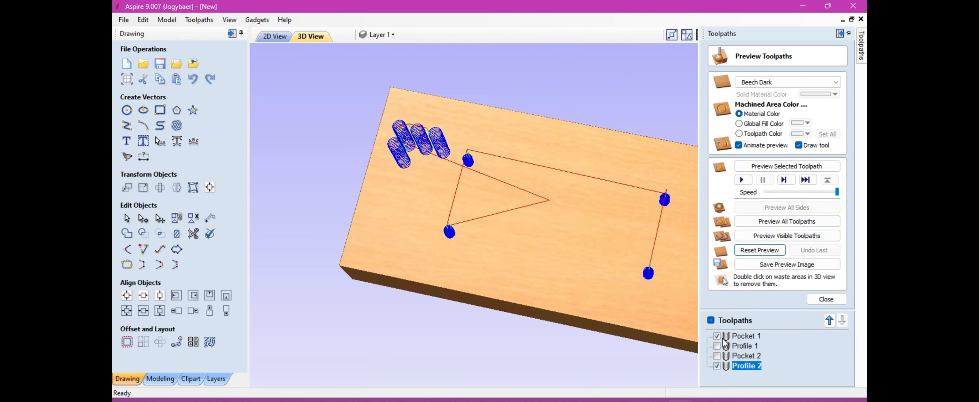
{"action": "left_click", "coordinate": [765, 221]}
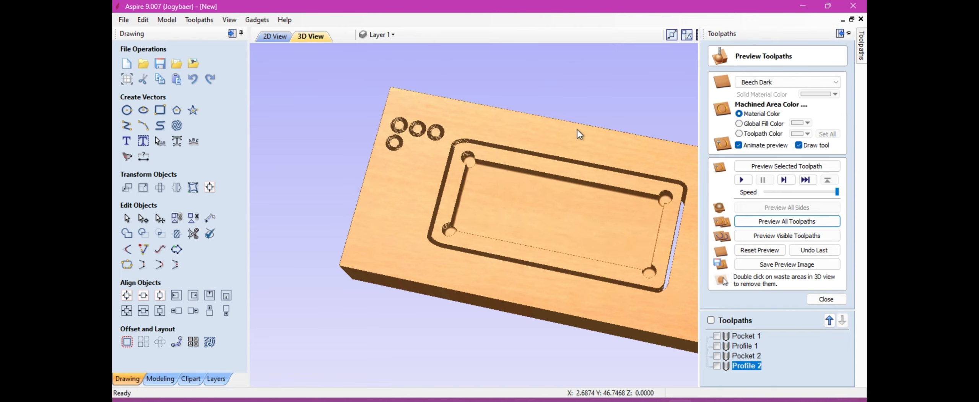
Remove the waste material around the tabletop and legs in the preview and inspect the finished parts from several angles
{"action": "double_click", "coordinate": [410, 170]}
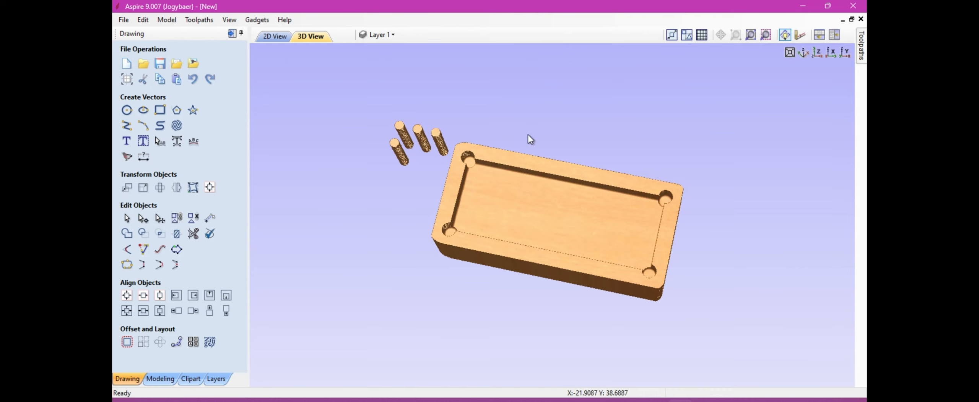
{"action": "left_click_drag", "start_coordinate": [531, 133], "coordinate": [542, 71]}
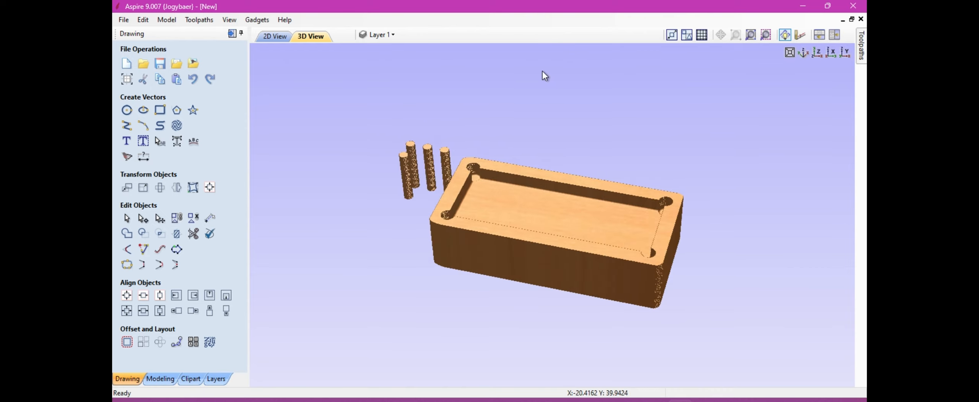
{"action": "left_click_drag", "start_coordinate": [543, 73], "coordinate": [520, 133]}
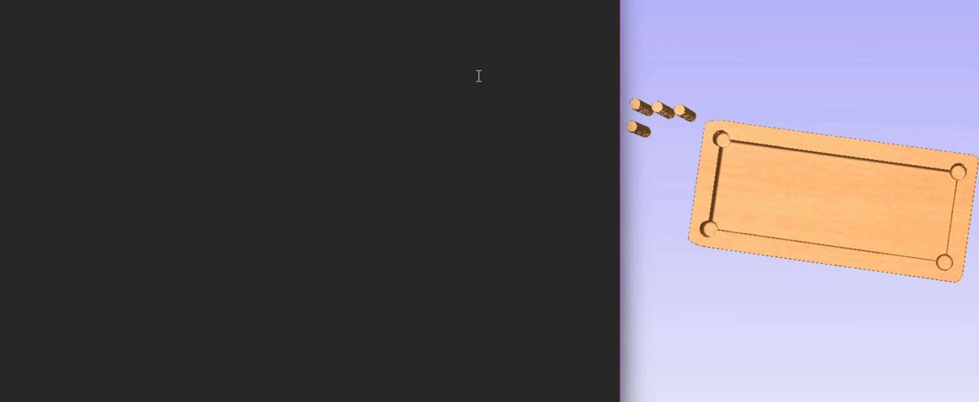
Switch to the text note and write "Bagaimana mudah kan ...." as the first line, followed by two blank lines
{"action": "type", "text": "Bagaimam"}
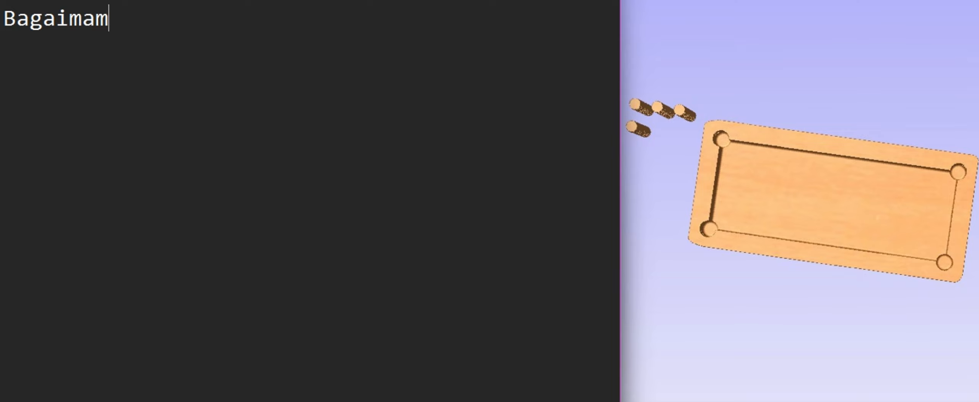
{"action": "key", "text": "BackSpace"}
{"action": "type", "text": "na muda"}
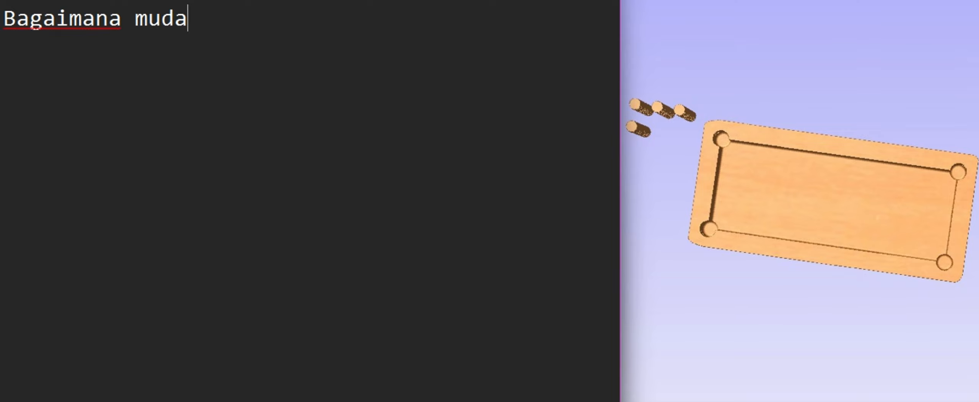
{"action": "type", "text": "h an"}
{"action": "key", "text": "BackSpace"}
{"action": "key", "text": "BackSpace"}
{"action": "type", "text": "k"}
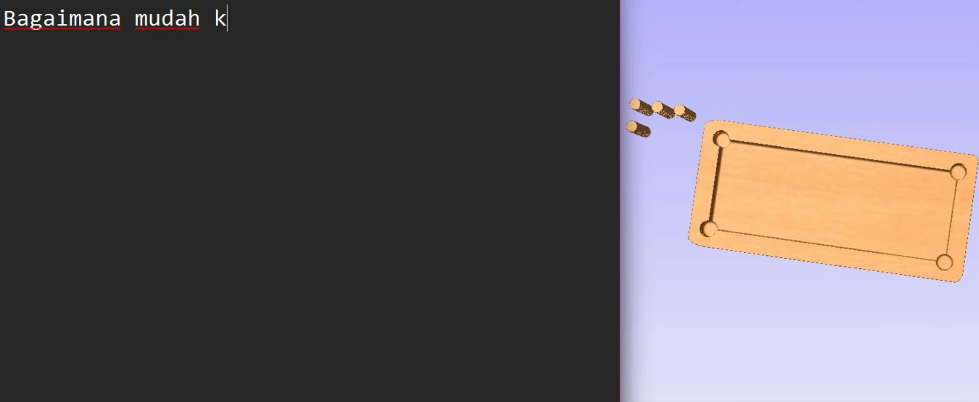
{"action": "type", "text": "an ...."}
{"action": "key", "text": "Return"}
{"action": "key", "text": "Return"}
{"action": "key", "text": "Return"}
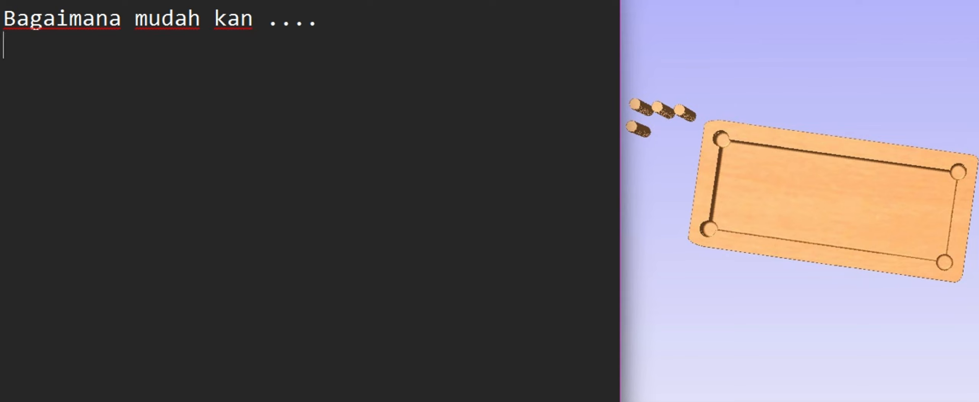
Add the thank-you line "Terimakasih banyak ya..." to the note
{"action": "type", "text": "Terimakasih anyak"}
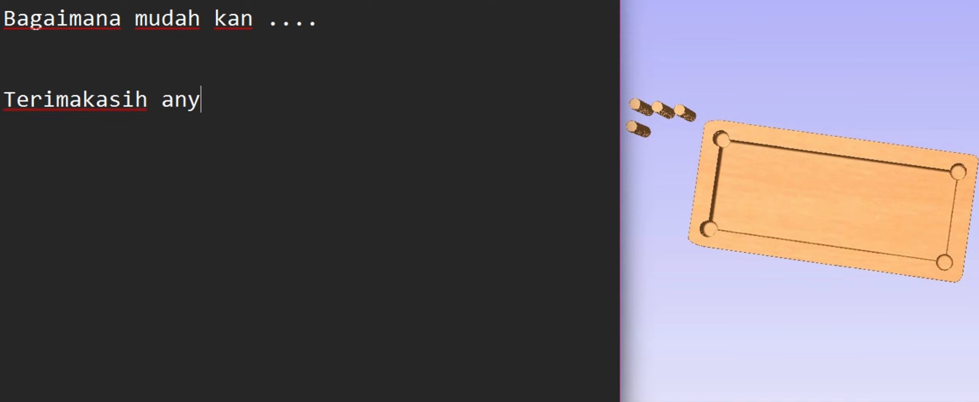
{"action": "key", "text": "BackSpace"}
{"action": "key", "text": "BackSpace"}
{"action": "key", "text": "BackSpace"}
{"action": "key", "text": "BackSpace"}
{"action": "key", "text": "BackSpace"}
{"action": "type", "text": "banyak a"}
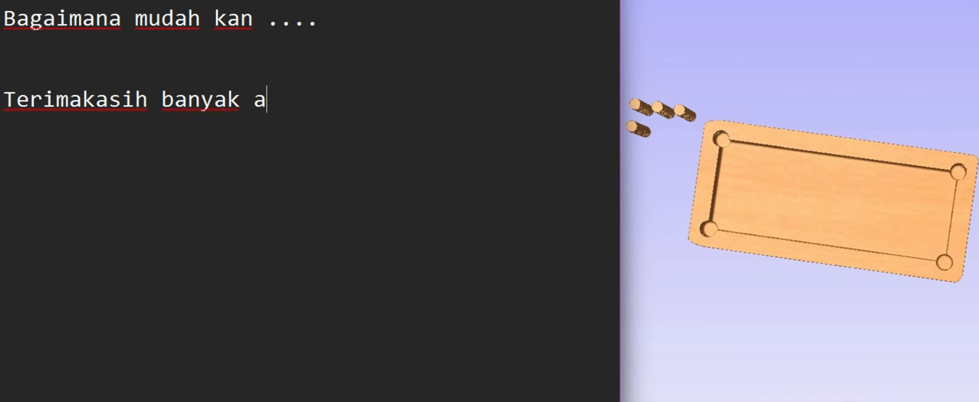
{"action": "key", "text": "BackSpace"}
{"action": "type", "text": "ya"}
{"action": "type", "text": "..."}
{"action": "key", "text": "Return"}
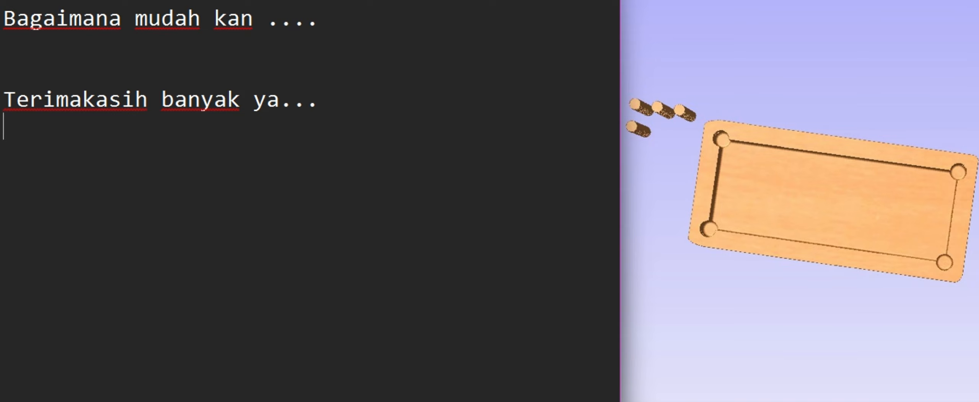
Write "Sampai jumpa di video selanjutnya." below the thank-you line and leave a blank line after it
{"action": "type", "text": "Sampa"}
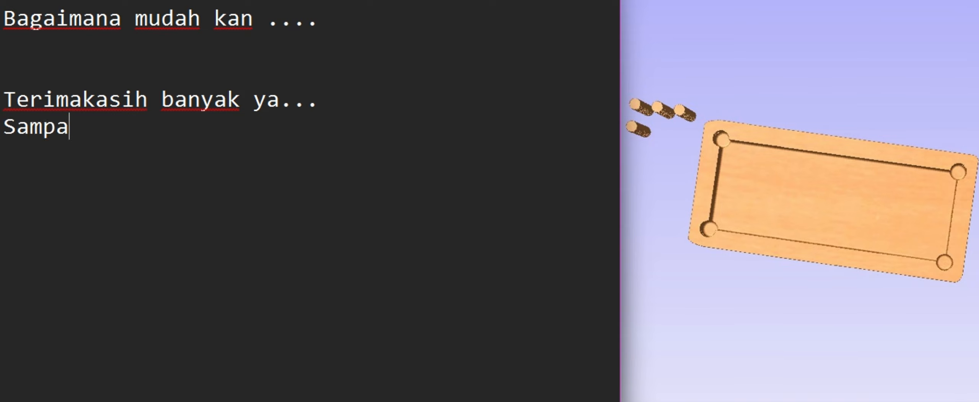
{"action": "type", "text": "i jumpa d"}
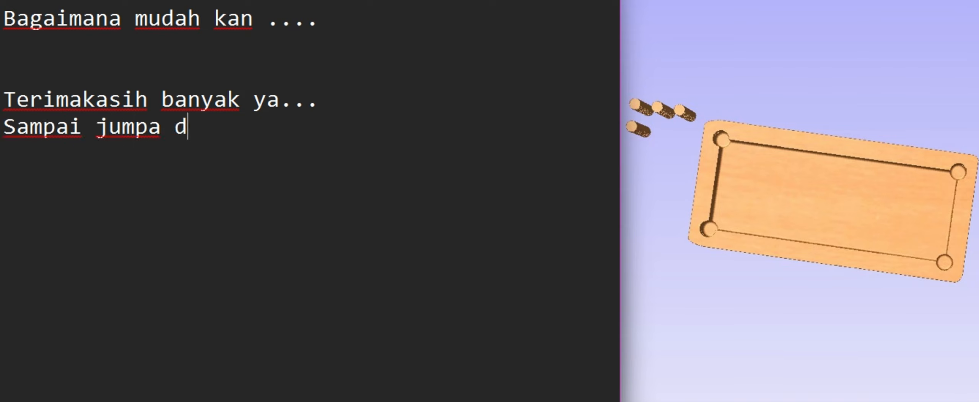
{"action": "type", "text": "i video "}
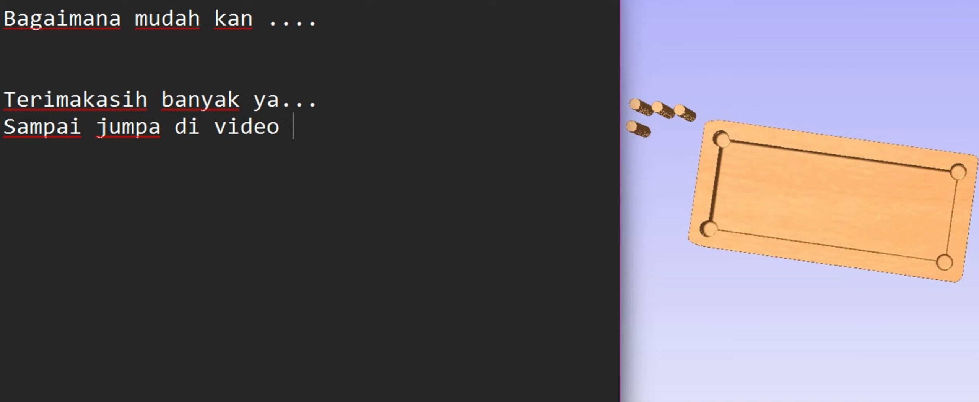
{"action": "type", "text": "selanjutnya."}
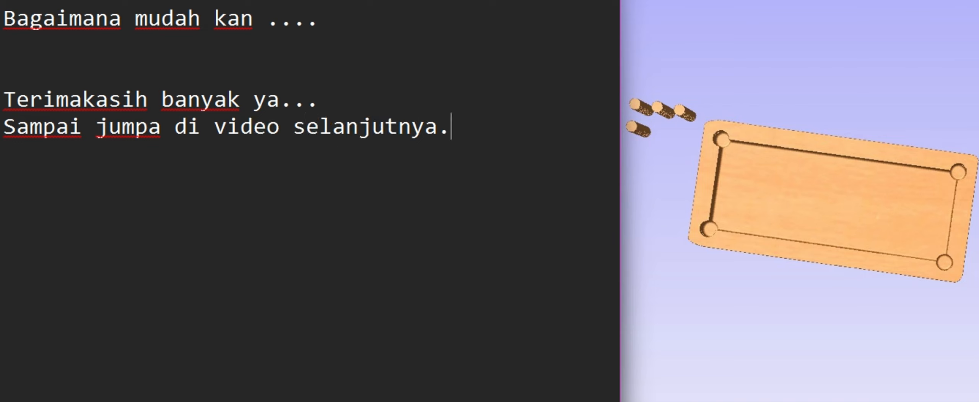
{"action": "key", "text": "Return"}
{"action": "key", "text": "Return"}
Finish the note with the closing line "Selamat berkarya." and several empty lines below it
{"action": "type", "text": "Selw"}
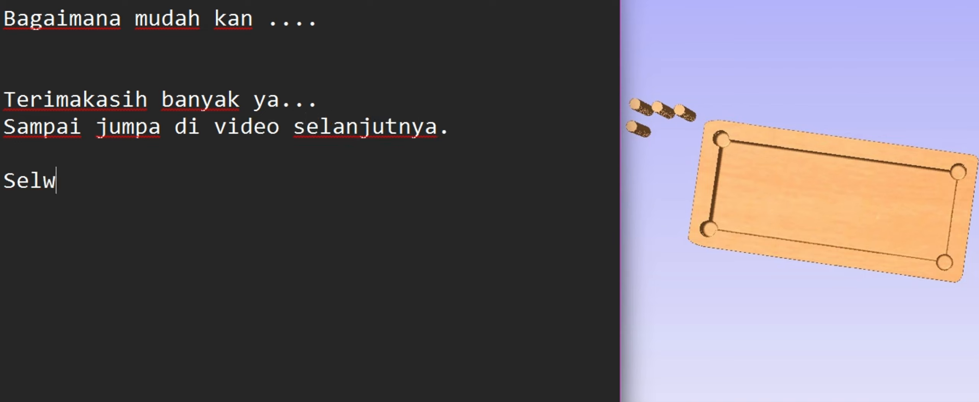
{"action": "key", "text": "BackSpace"}
{"action": "type", "text": "amat be"}
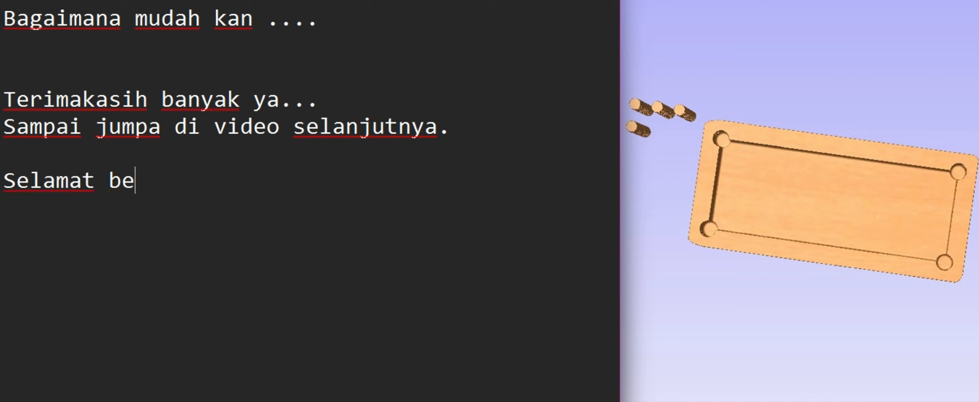
{"action": "type", "text": "rkarya"}
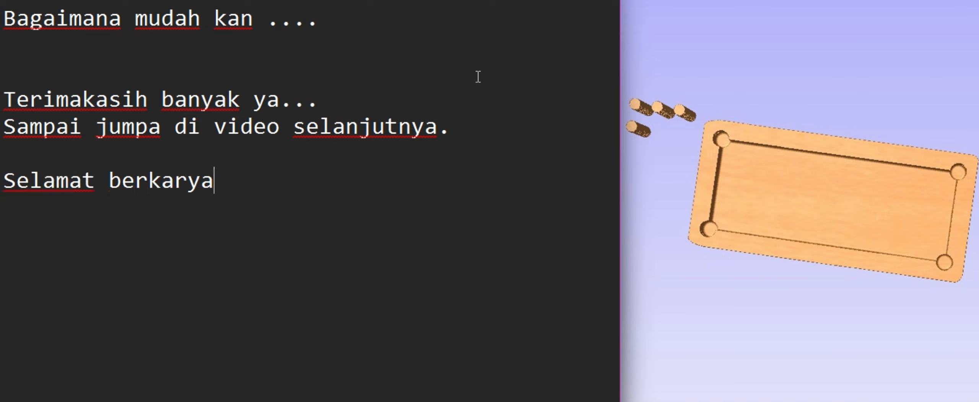
{"action": "type", "text": "."}
{"action": "key", "text": "Return"}
{"action": "key", "text": "Return"}
{"action": "key", "text": "Return"}
{"action": "key", "text": "Return"}
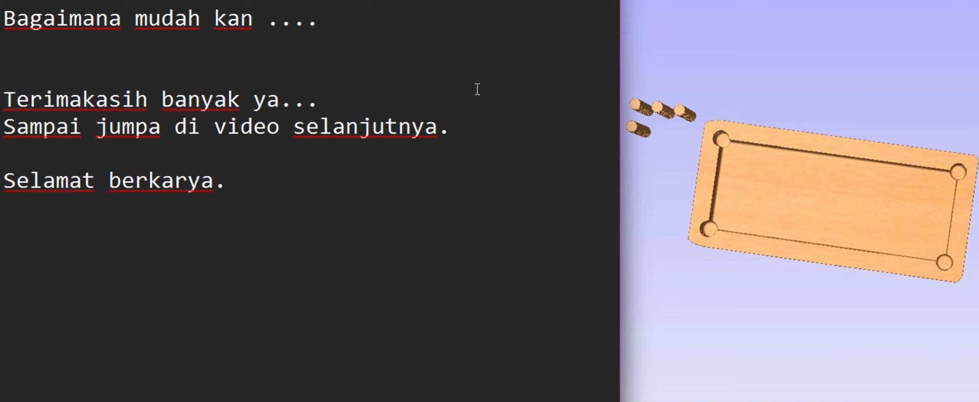